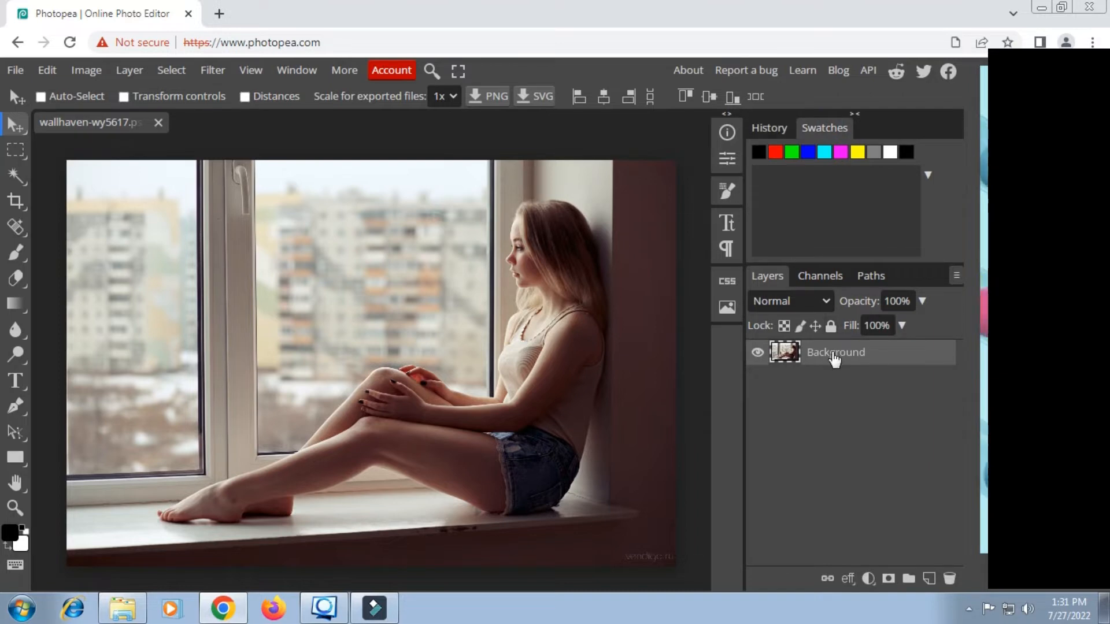
# - Duplicate the Background layer and open the duplicate in the Camera Raw filter
pyautogui.rightClick(827, 353)
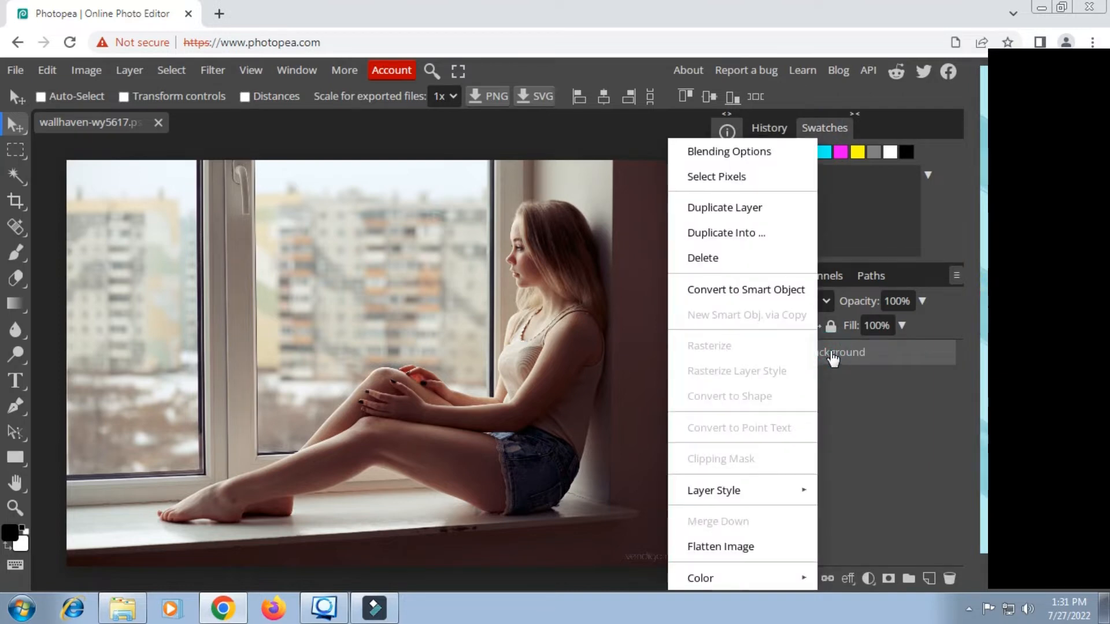
pyautogui.click(716, 208)
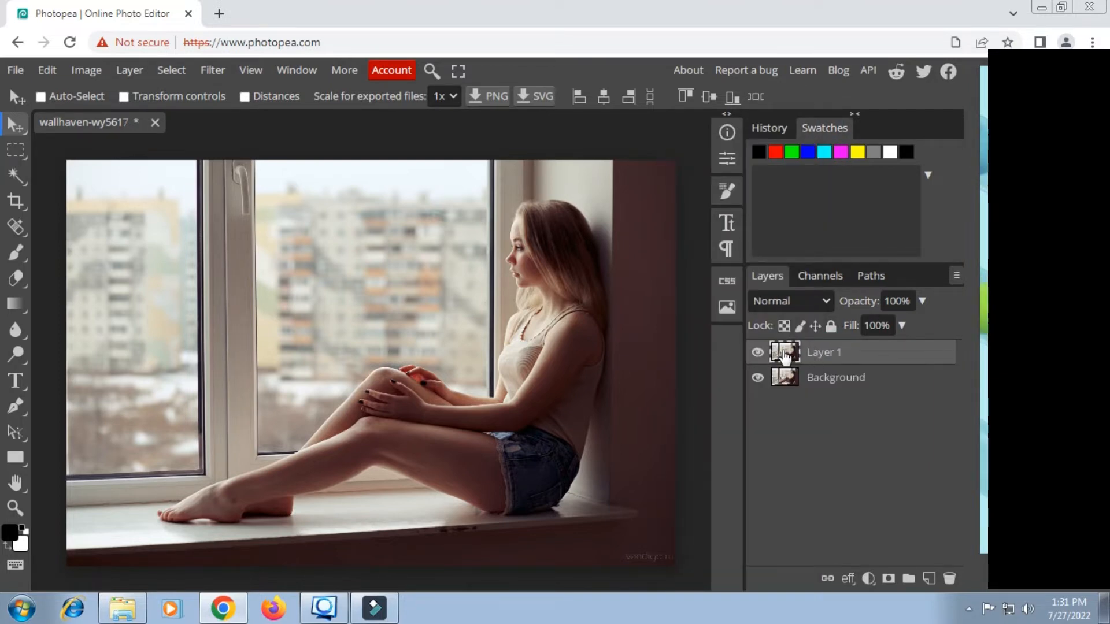
pyautogui.click(212, 69)
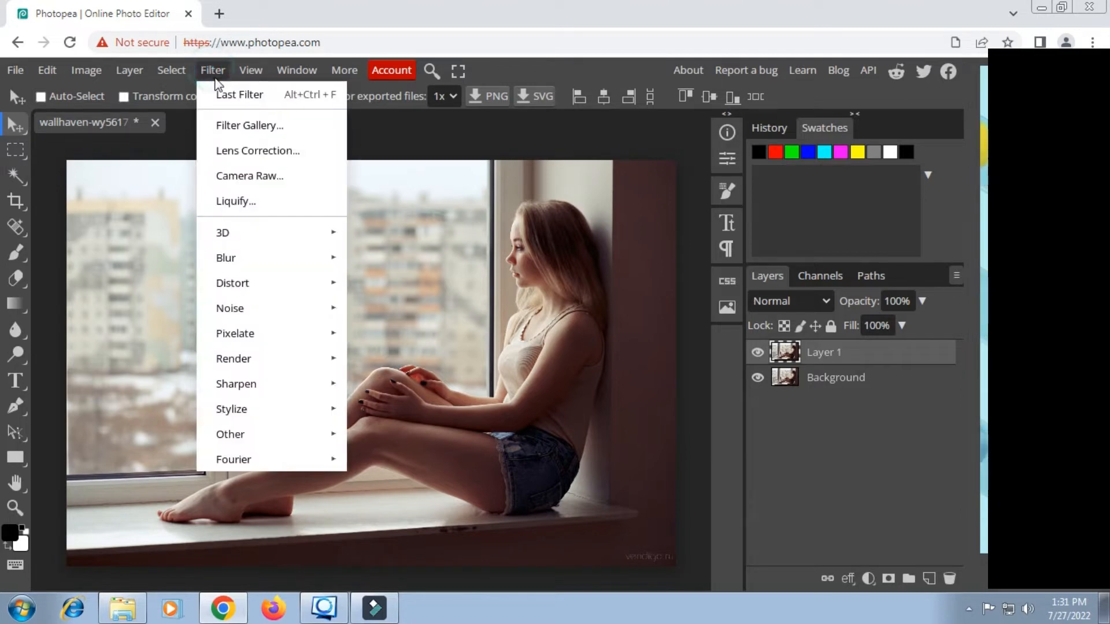
pyautogui.click(326, 172)
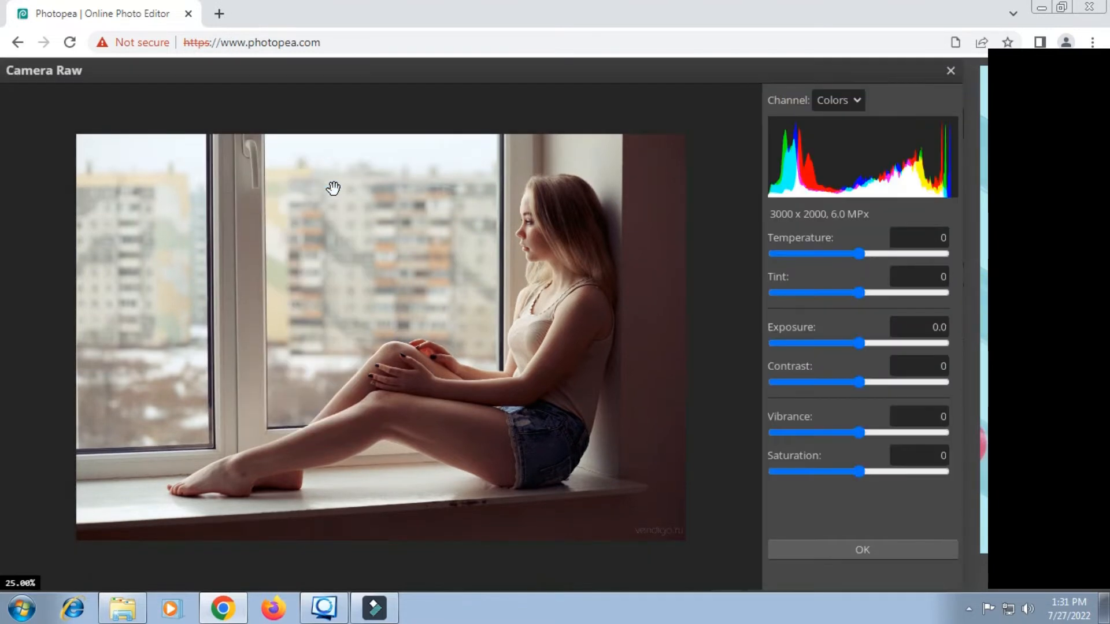
# - Apply Camera Raw with temperature -66, tint 59, exposure -2.9, contrast 49 and vibrance 21
pyautogui.click(803, 254)
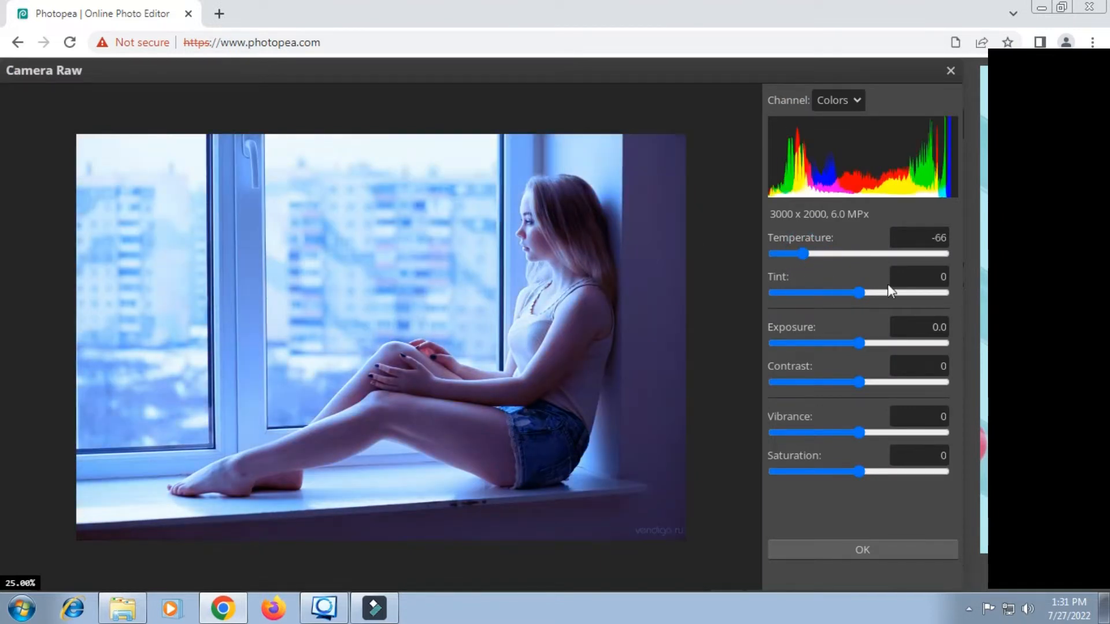
pyautogui.click(910, 293)
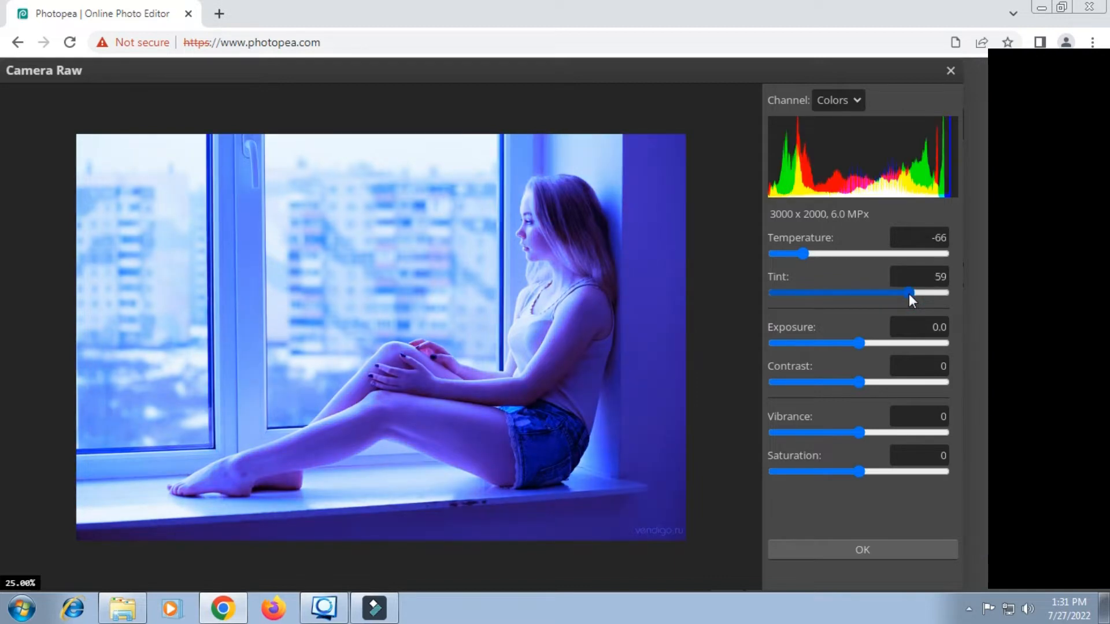
pyautogui.click(808, 343)
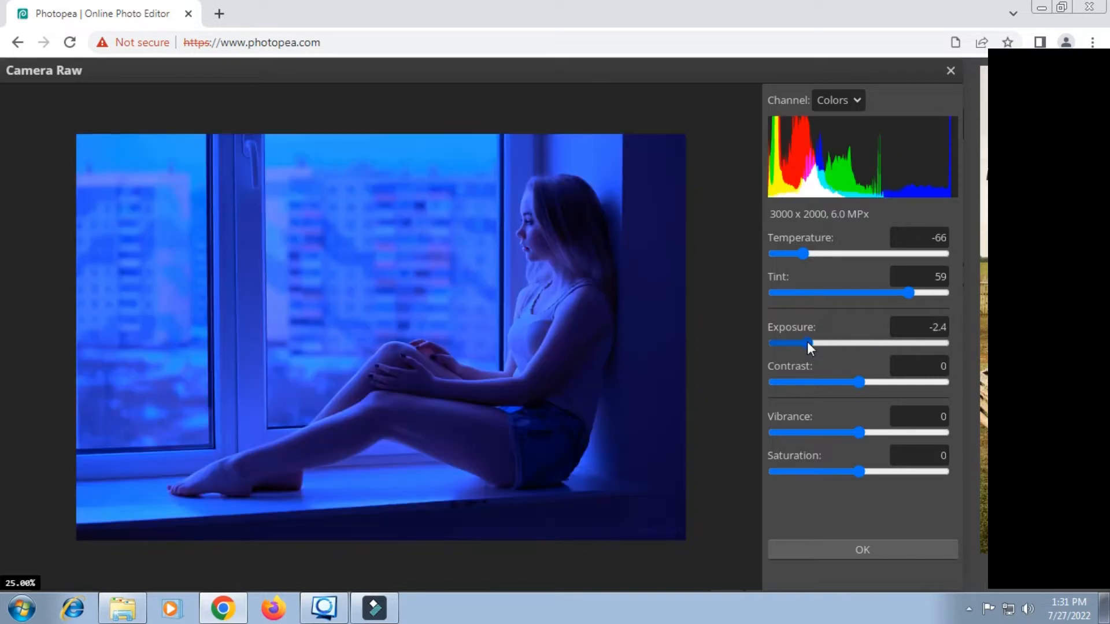
pyautogui.click(801, 343)
pyautogui.click(799, 342)
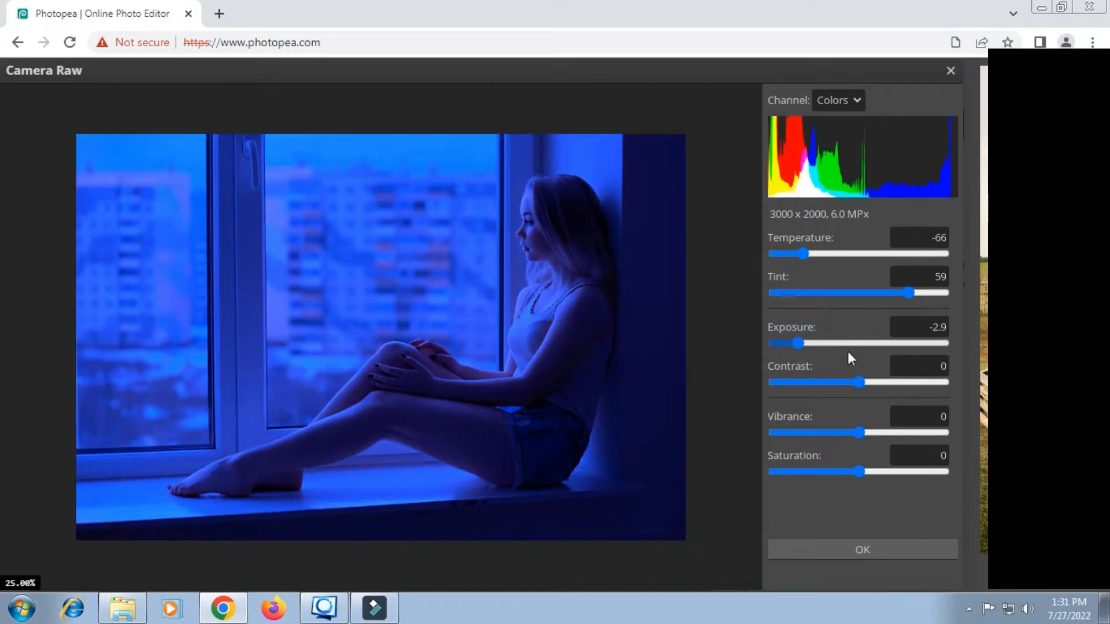
pyautogui.click(900, 384)
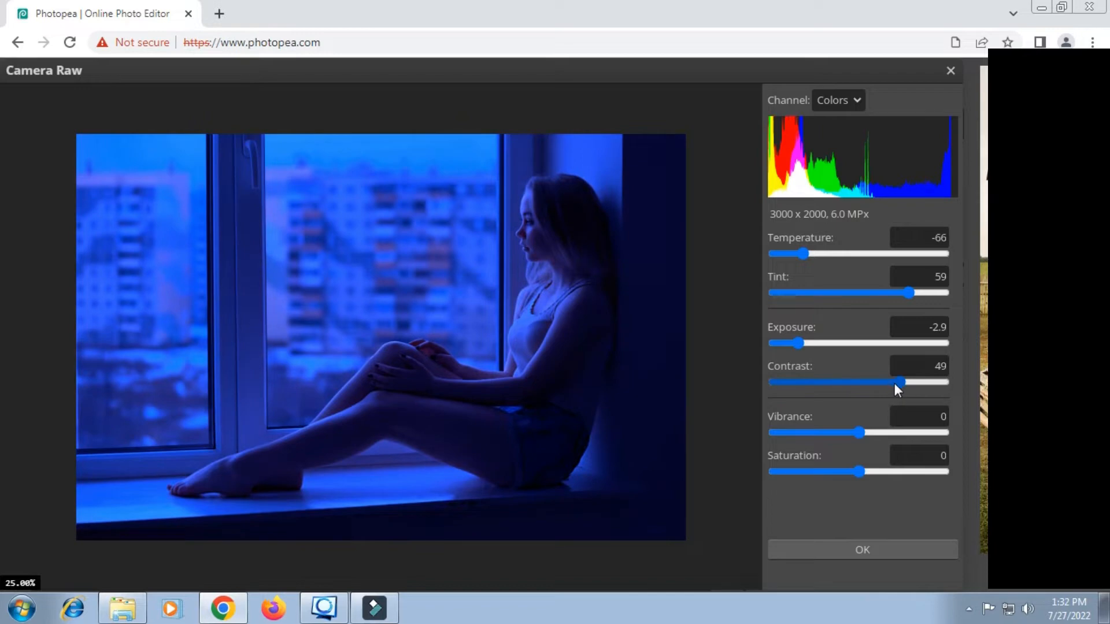
pyautogui.click(877, 432)
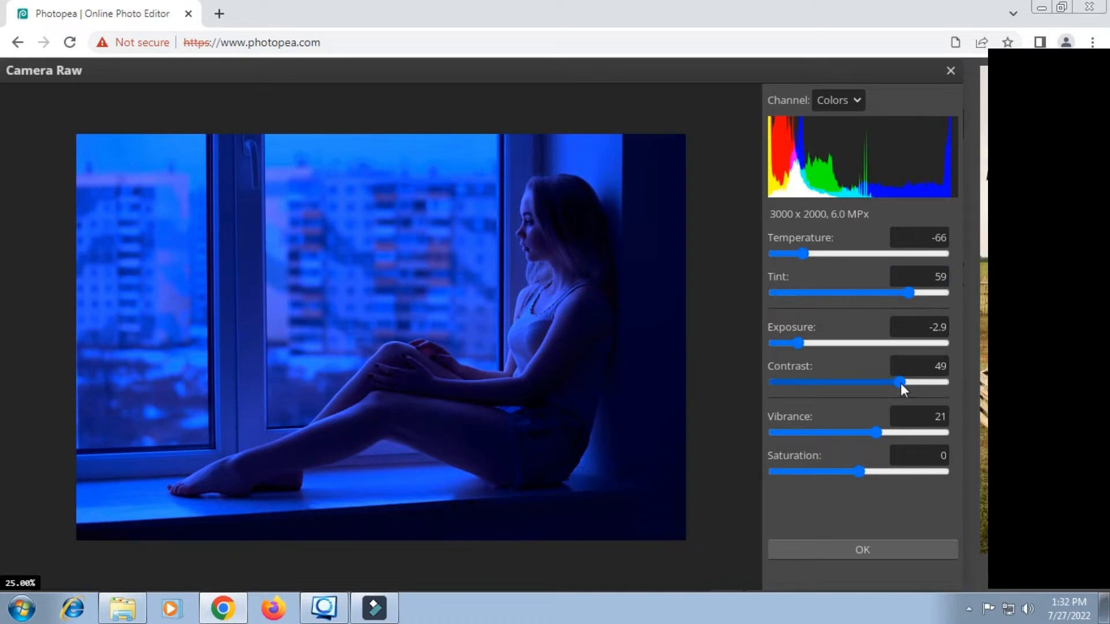
pyautogui.click(862, 550)
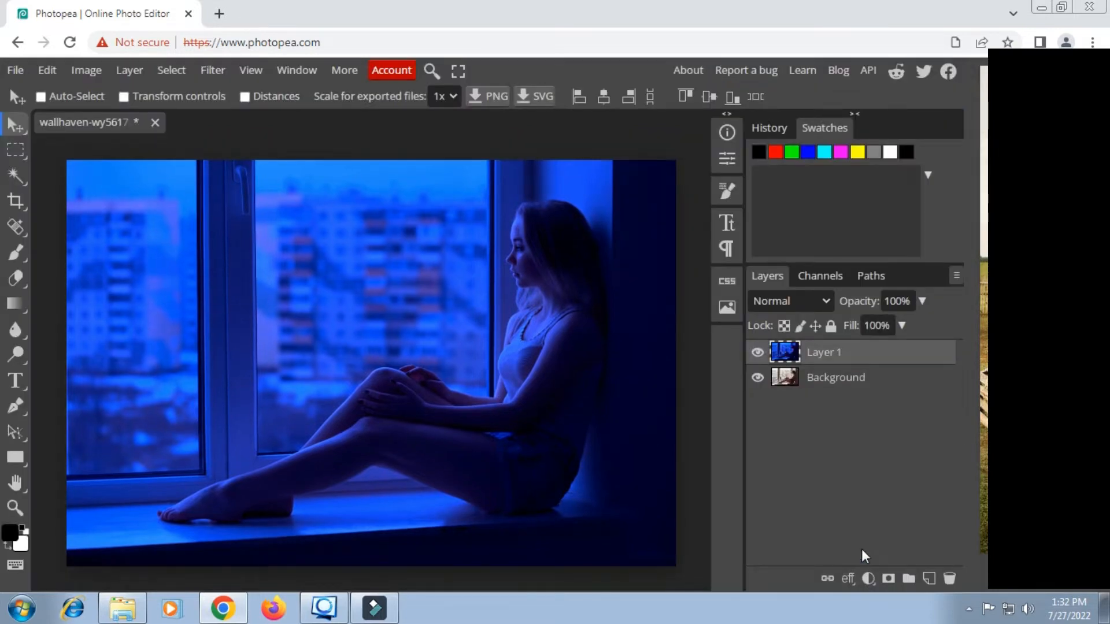
# - Add a Gradient Map adjustment layer on top and move its black color stop to the 29% position
pyautogui.click(864, 577)
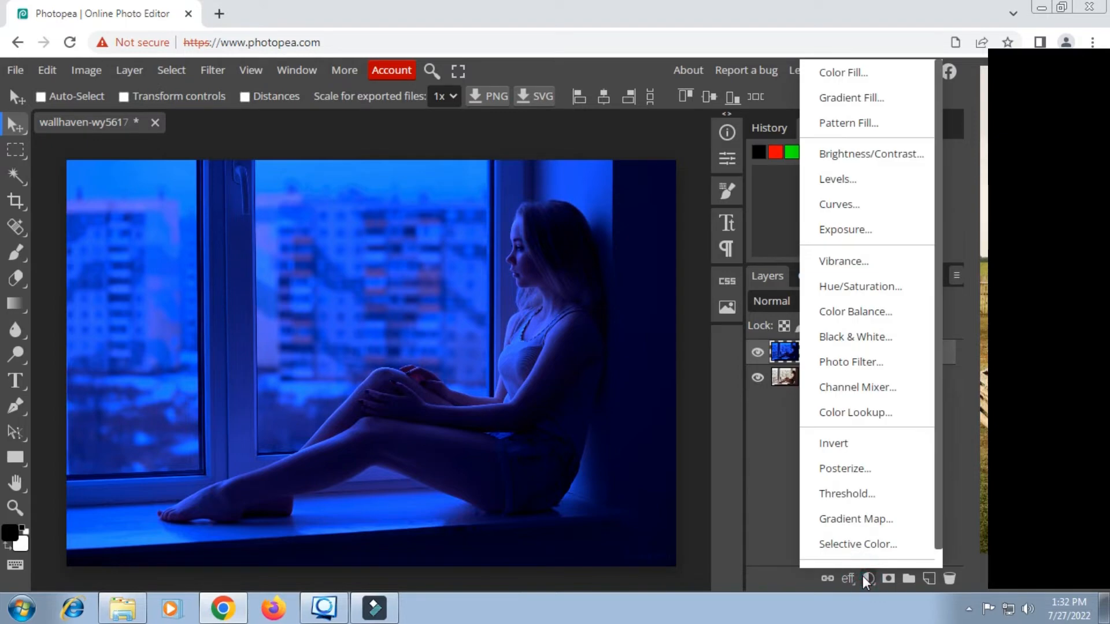
pyautogui.scroll(-1, 855, 503)
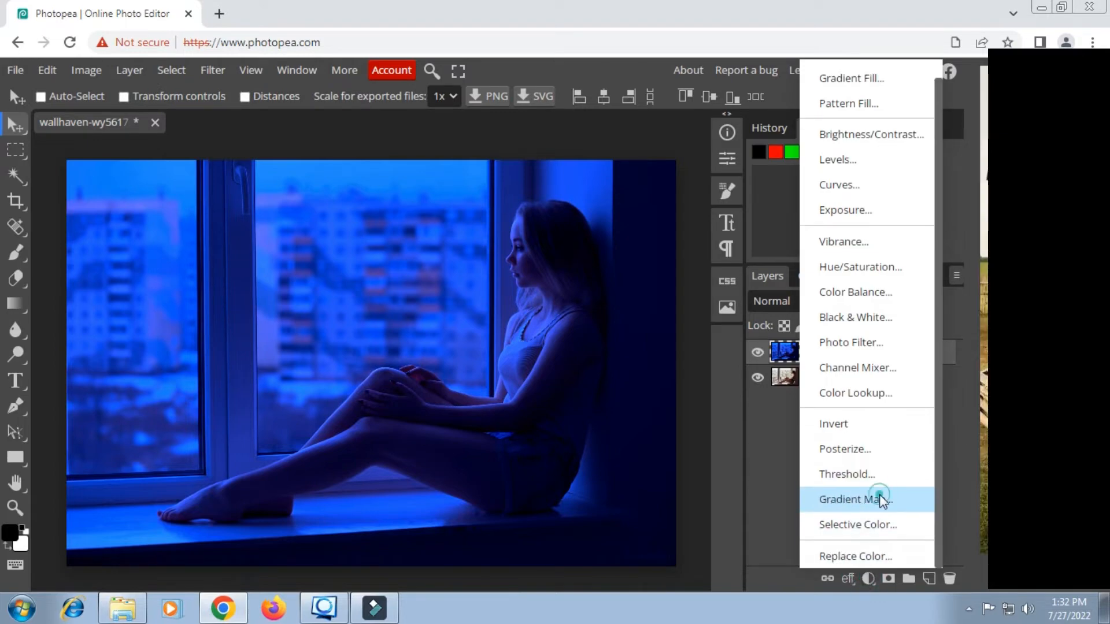
pyautogui.click(880, 498)
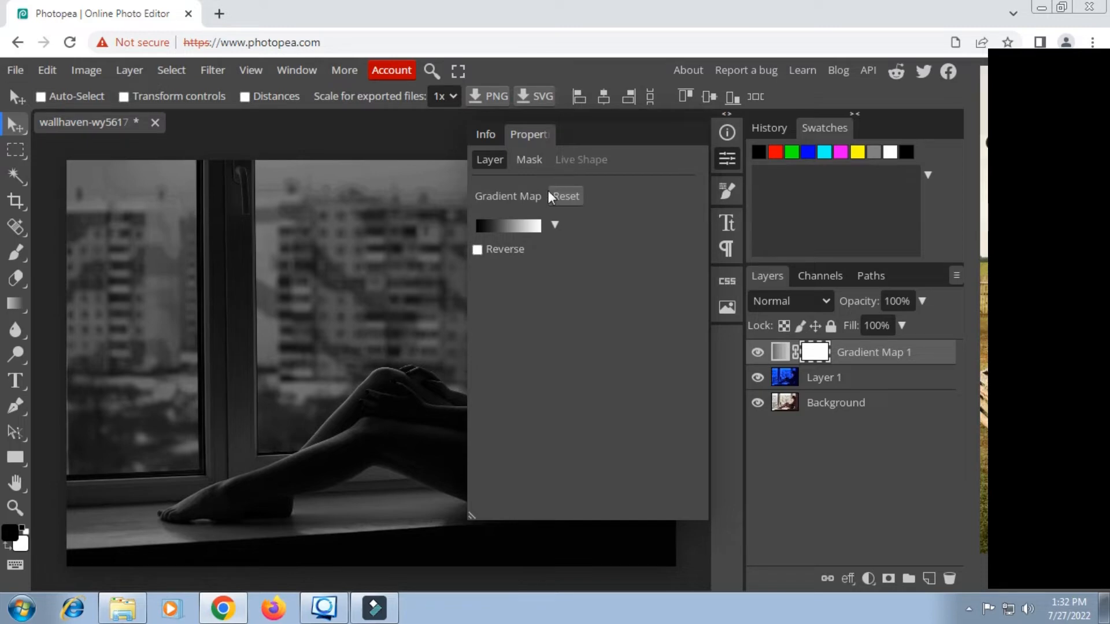
pyautogui.click(511, 227)
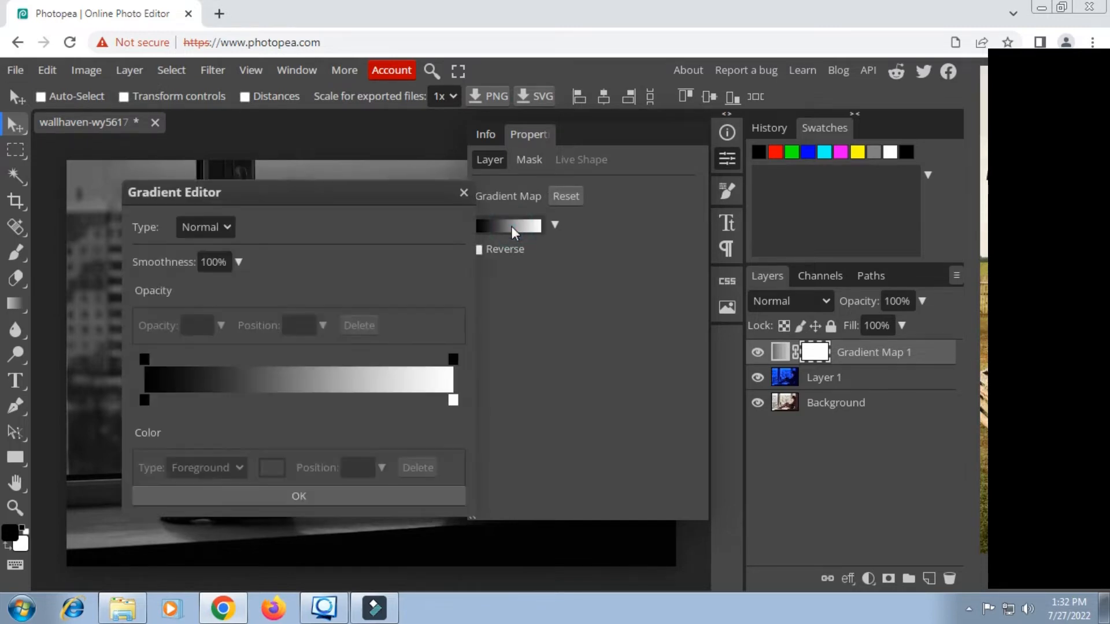
pyautogui.moveTo(341, 191); pyautogui.dragTo(743, 200)
pyautogui.moveTo(403, 289); pyautogui.dragTo(173, 276)
pyautogui.moveTo(544, 408); pyautogui.dragTo(634, 410)
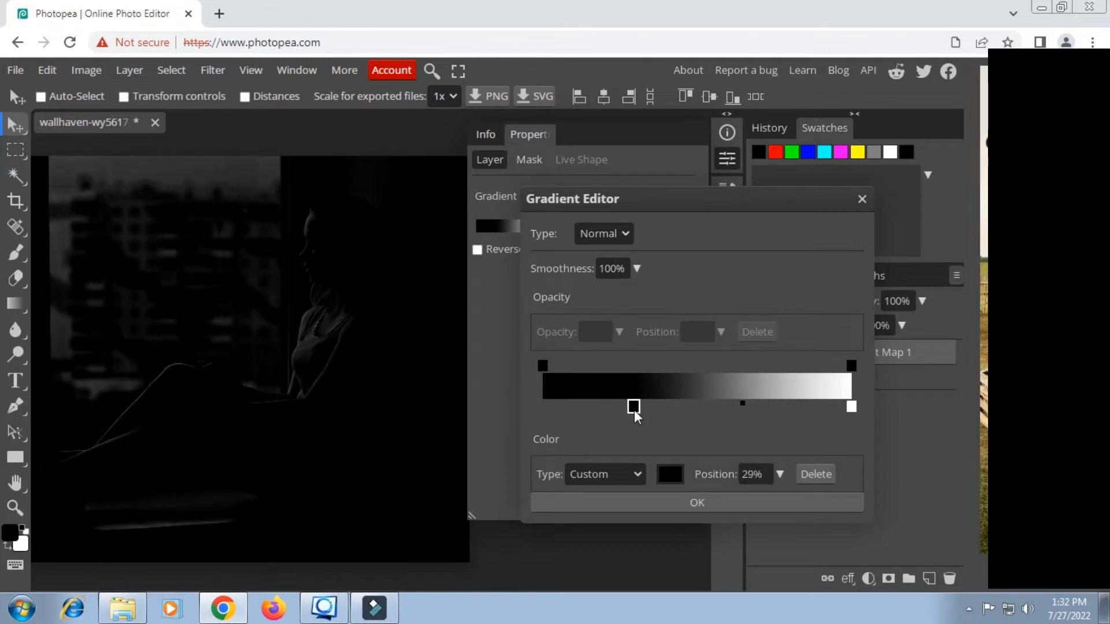
pyautogui.click(671, 504)
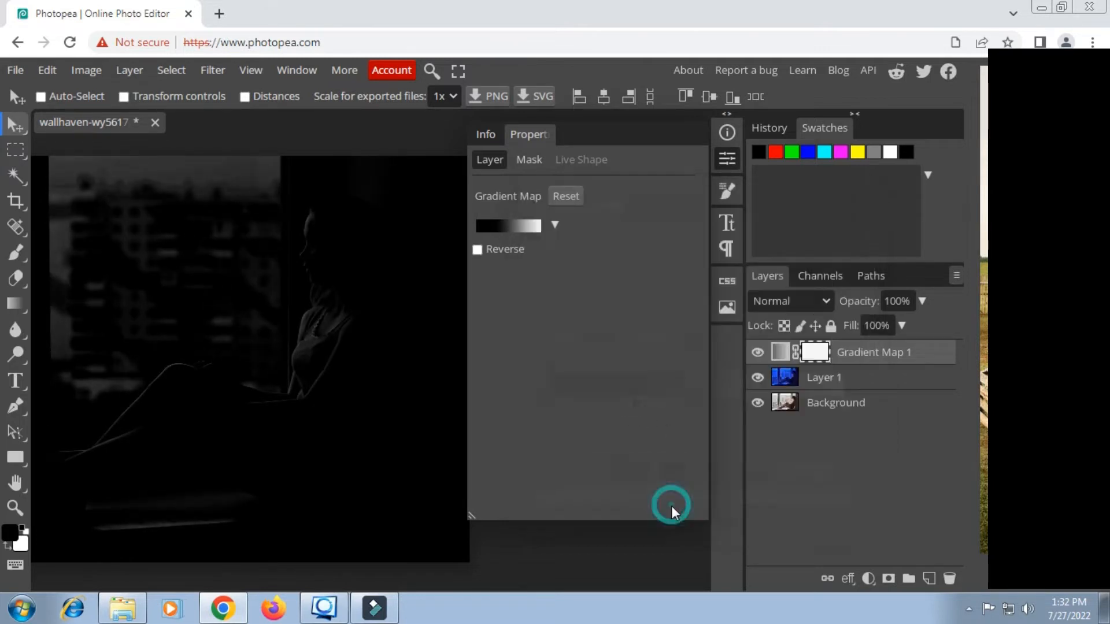
# - Set the gradient map layer's blend mode to Screen and toggle its visibility to compare the effect
pyautogui.click(809, 302)
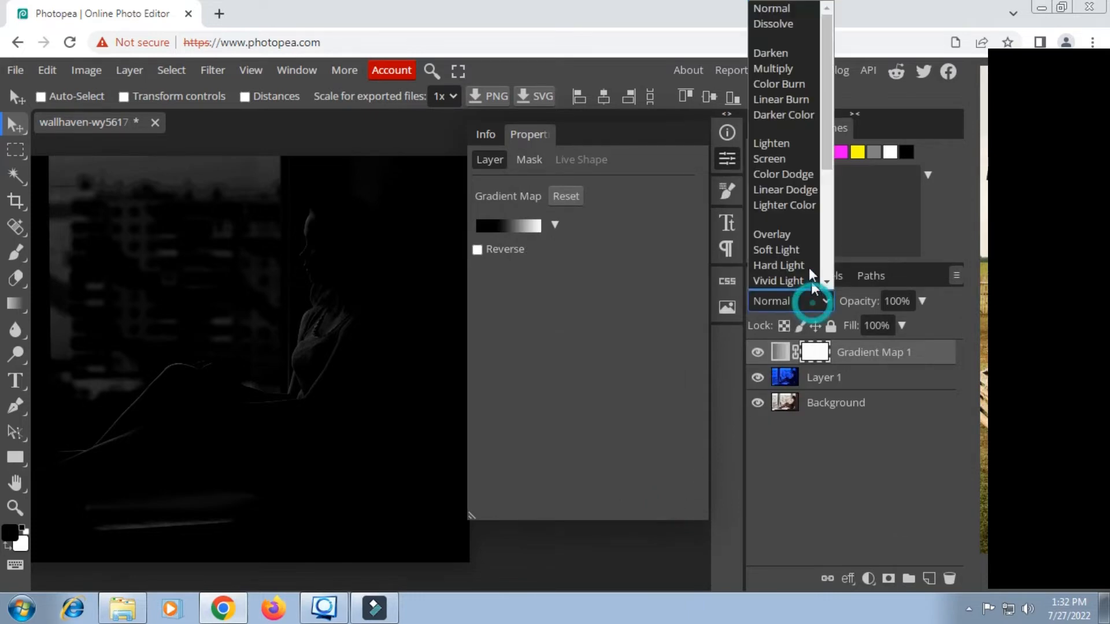
pyautogui.scroll(-1, 792, 231)
pyautogui.click(768, 129)
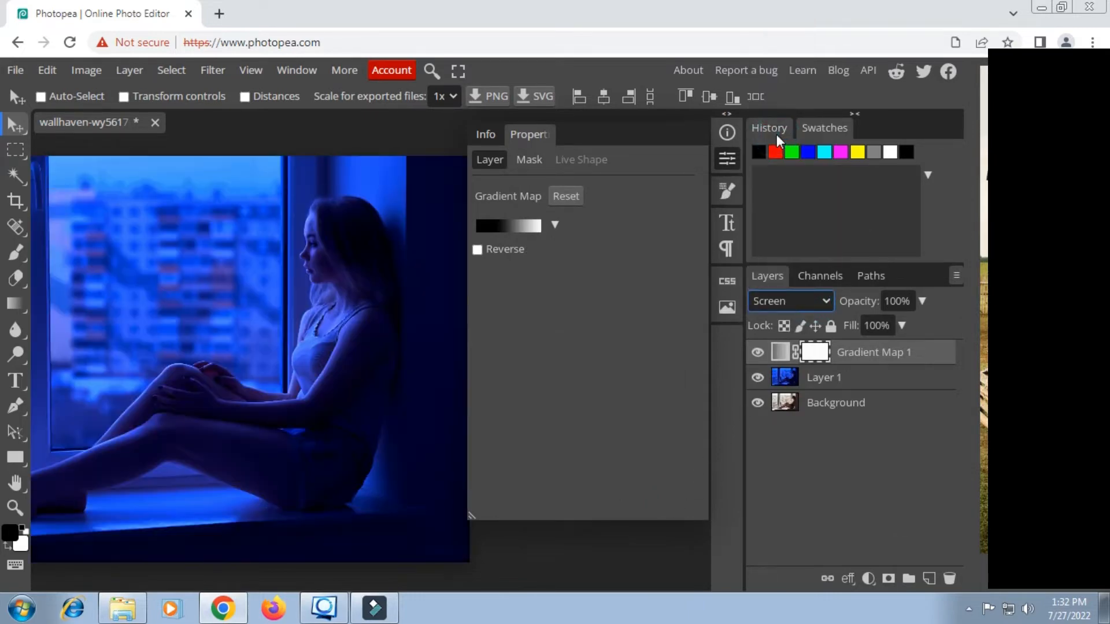
pyautogui.click(728, 158)
pyautogui.click(757, 354)
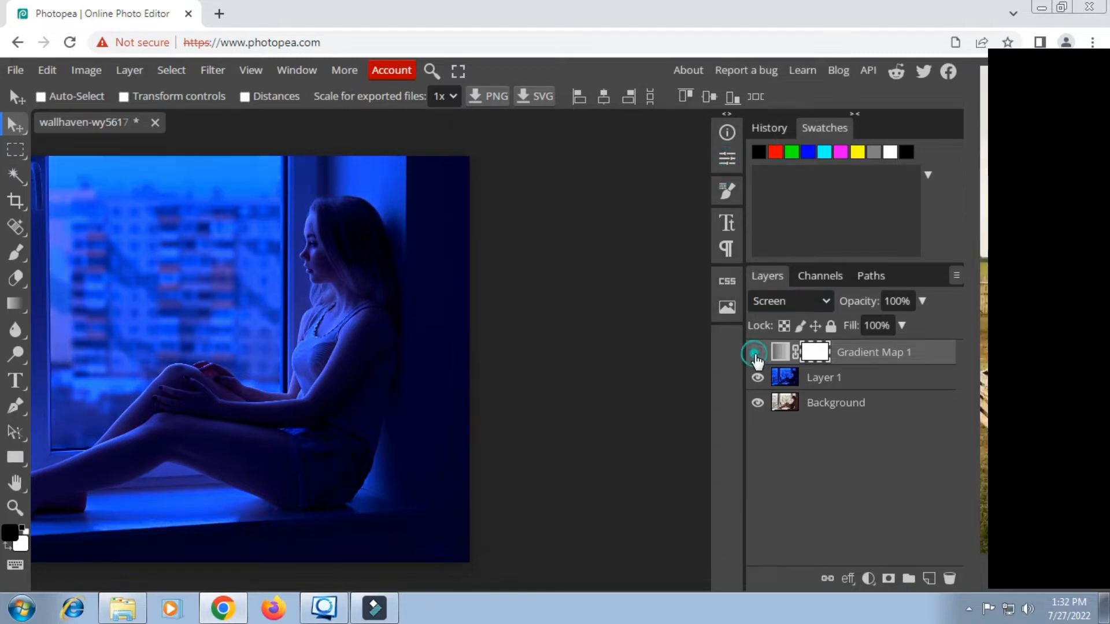
pyautogui.click(757, 353)
pyautogui.click(757, 354)
pyautogui.click(756, 354)
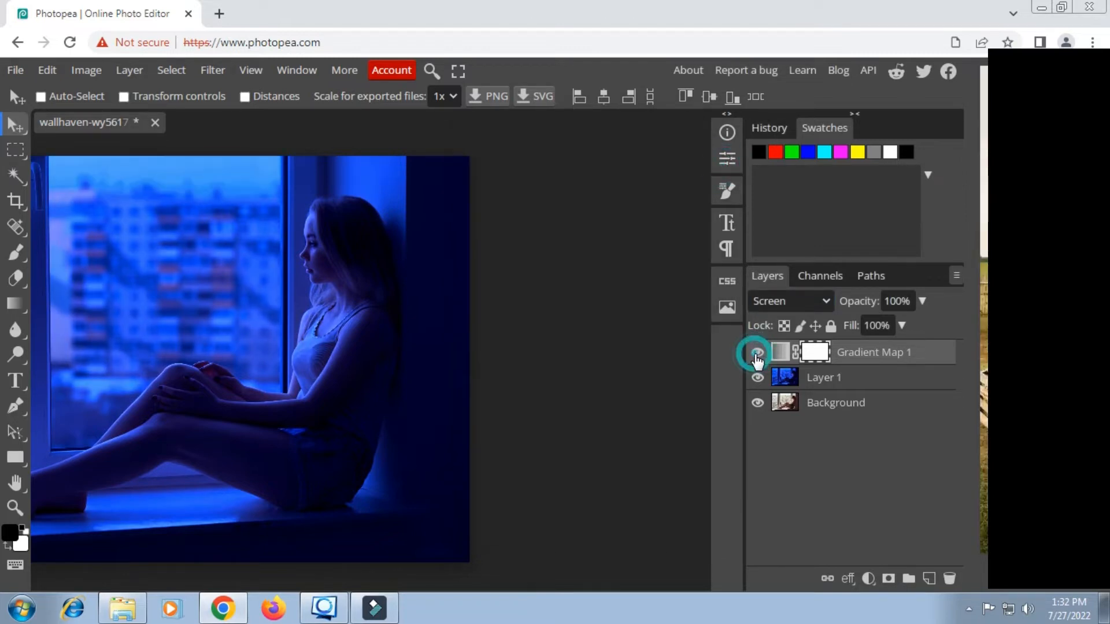
# - Reduce the gradient map layer's opacity to 85%
pyautogui.click(922, 301)
pyautogui.moveTo(924, 325); pyautogui.dragTo(889, 325)
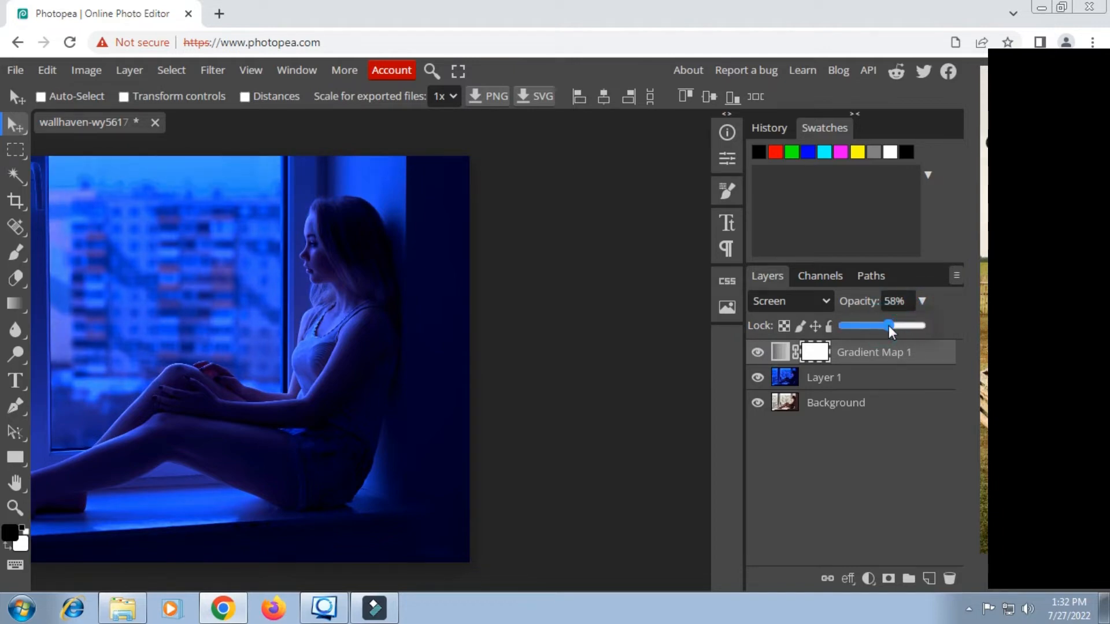
pyautogui.click(599, 279)
pyautogui.click(922, 301)
pyautogui.moveTo(899, 320); pyautogui.dragTo(905, 328)
pyautogui.click(908, 327)
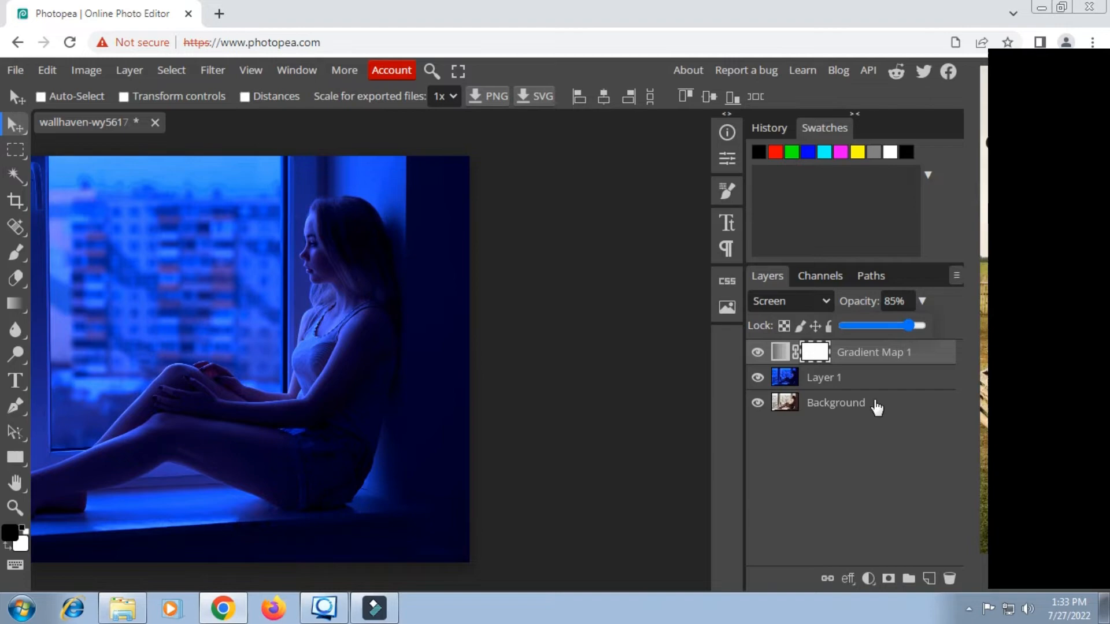
# - Add a Brightness/Contrast adjustment layer on top with brightness -74 and contrast 38
pyautogui.click(871, 580)
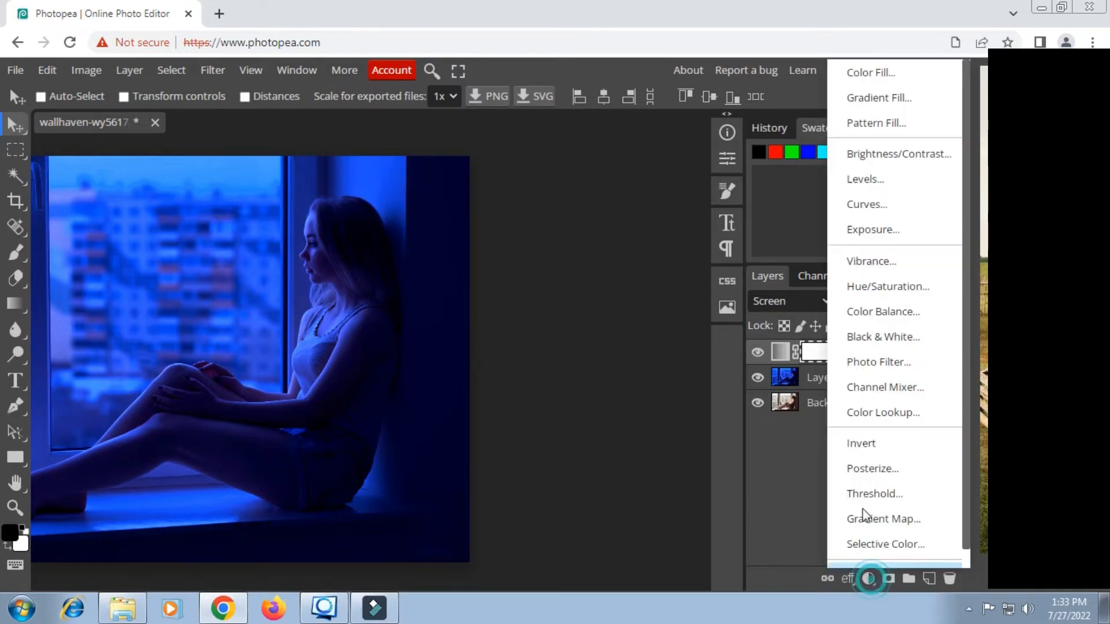
pyautogui.click(880, 165)
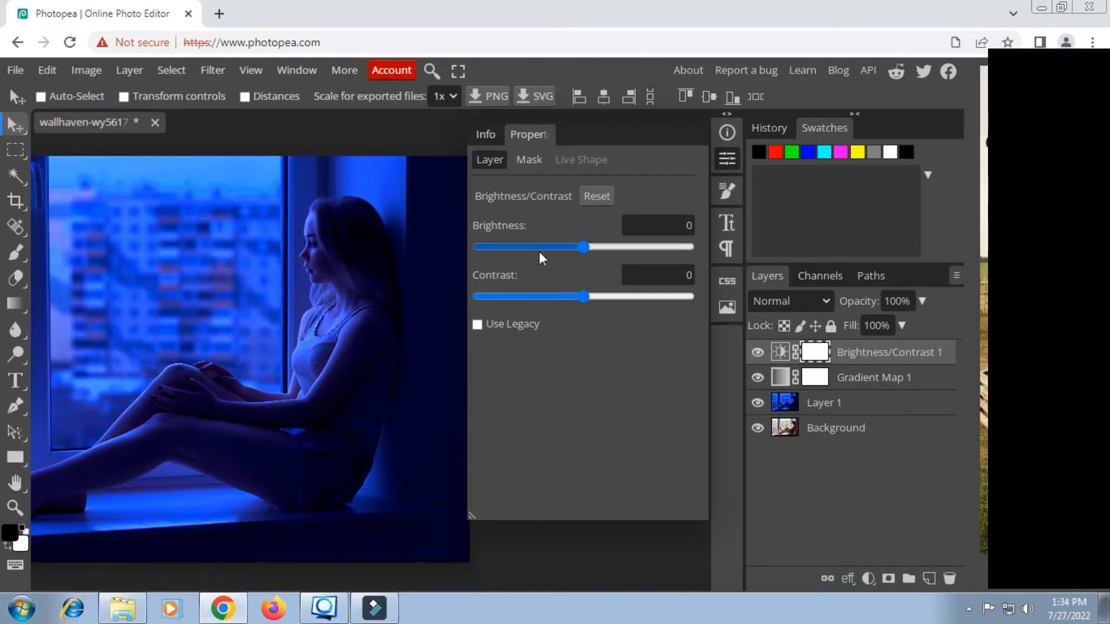
pyautogui.moveTo(527, 247); pyautogui.dragTo(535, 246)
pyautogui.moveTo(637, 296); pyautogui.dragTo(623, 296)
pyautogui.moveTo(519, 248); pyautogui.dragTo(533, 248)
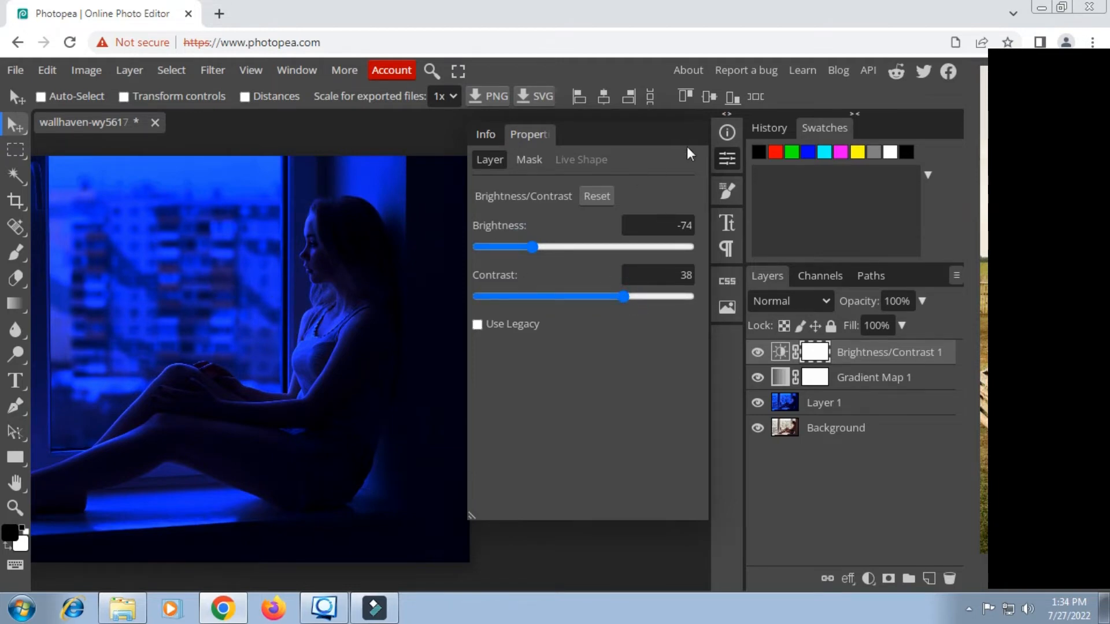
pyautogui.moveTo(287, 246); pyautogui.dragTo(483, 258)
pyautogui.scroll(-1, 397, 238)
pyautogui.click(731, 158)
pyautogui.scroll(2, 463, 285)
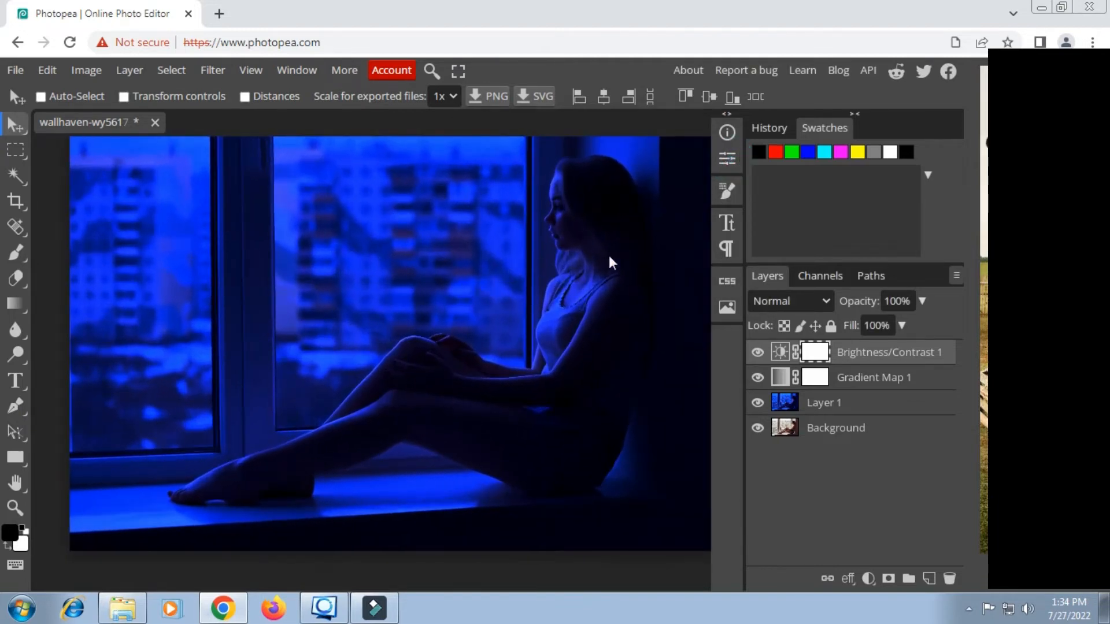
# - Add a Color Fill layer on top in a light pink of about #f0b4f9
pyautogui.click(868, 578)
pyautogui.click(852, 70)
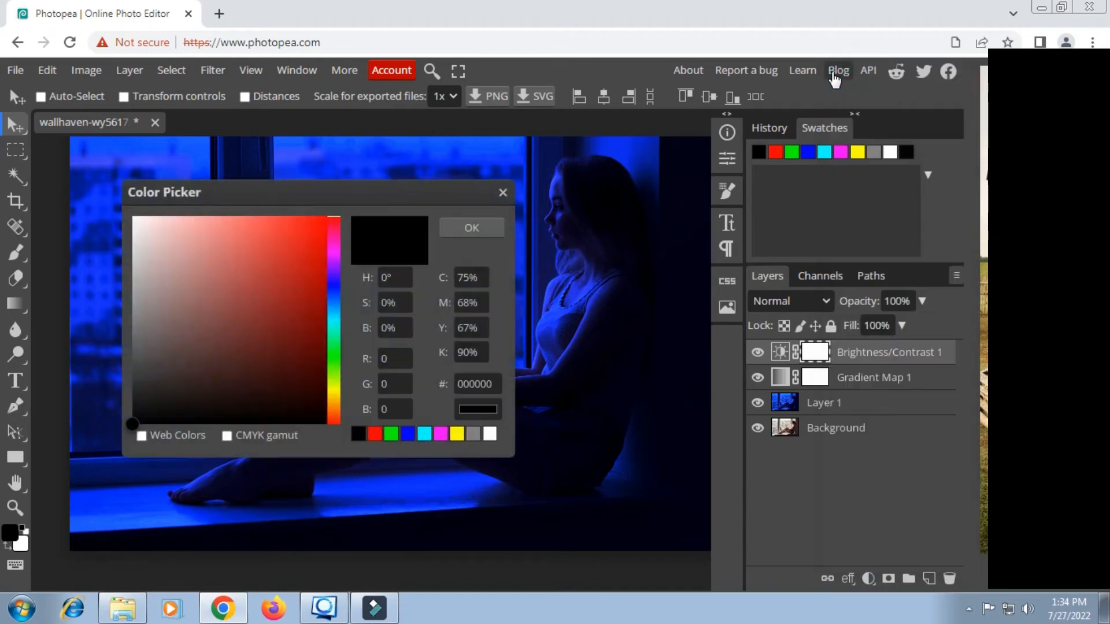
pyautogui.moveTo(322, 193); pyautogui.dragTo(815, 227)
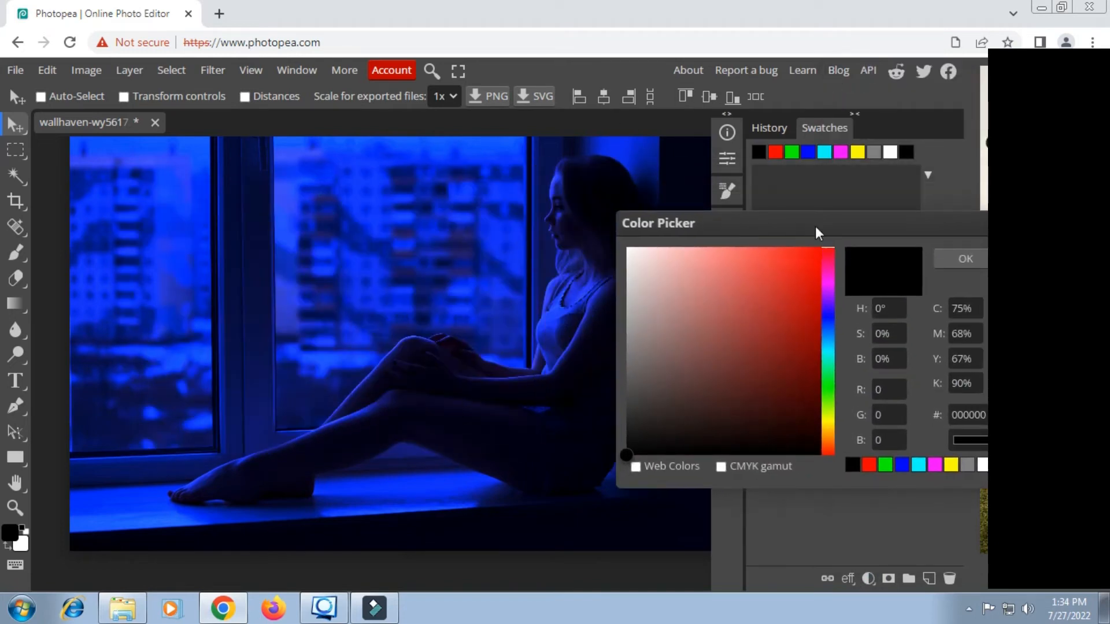
pyautogui.click(827, 286)
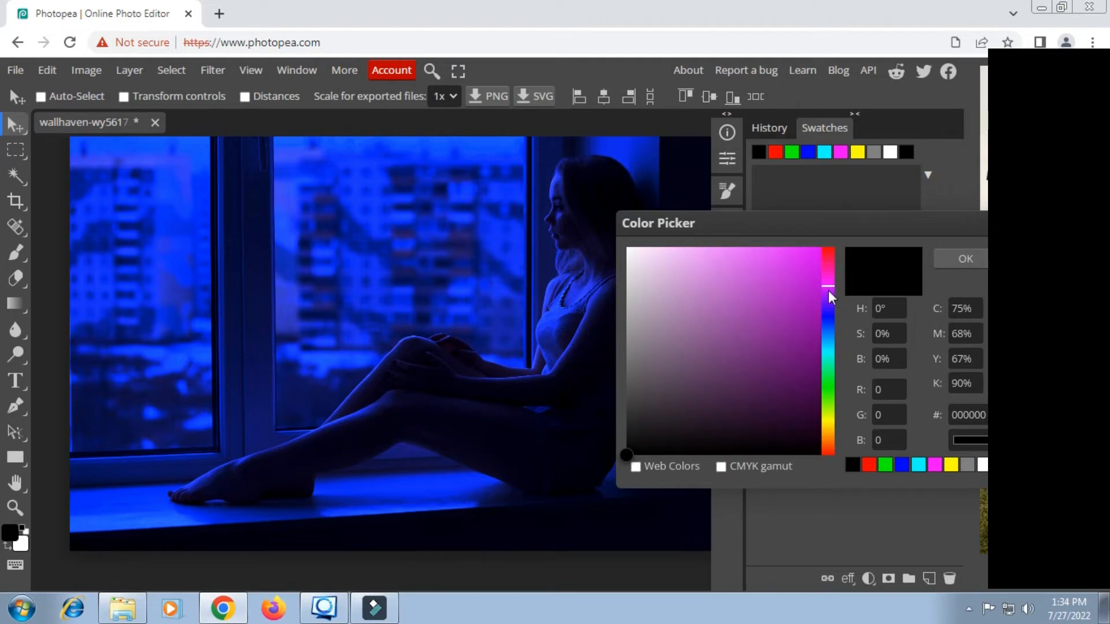
pyautogui.click(672, 256)
pyautogui.click(679, 250)
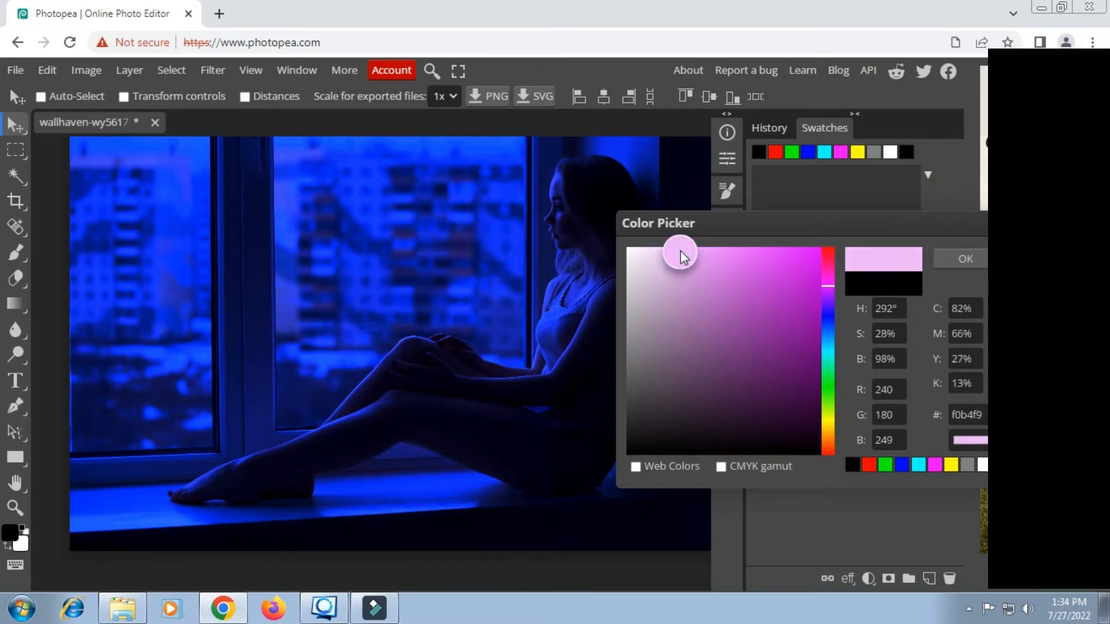
pyautogui.click(974, 262)
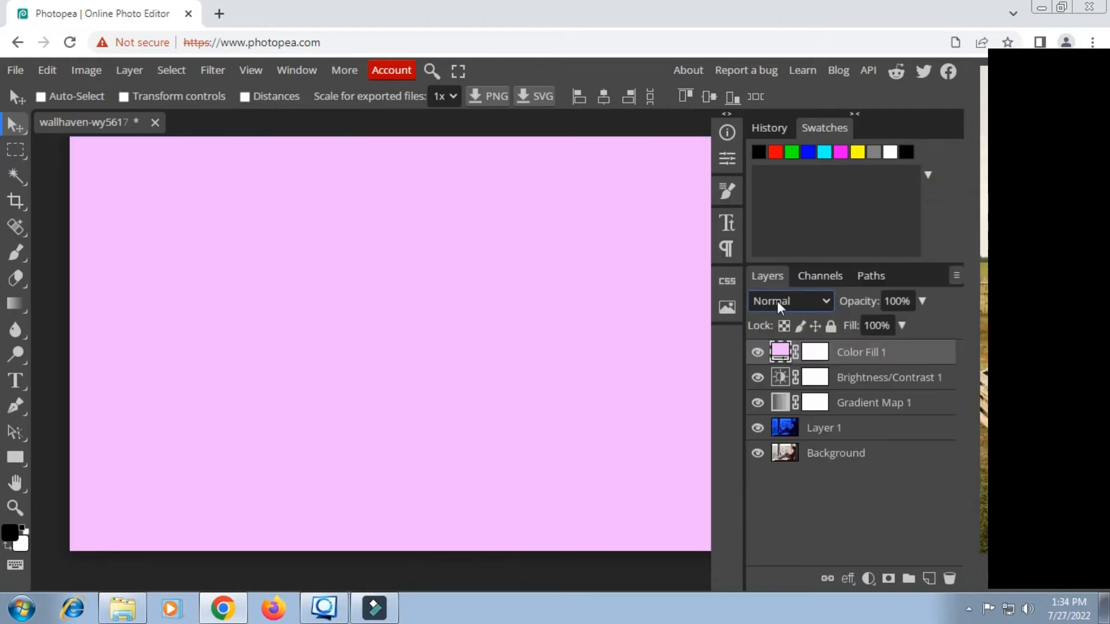
# - Open the color fill layer's blending options and raise the Blend If black point for the Background to 53
pyautogui.rightClick(886, 358)
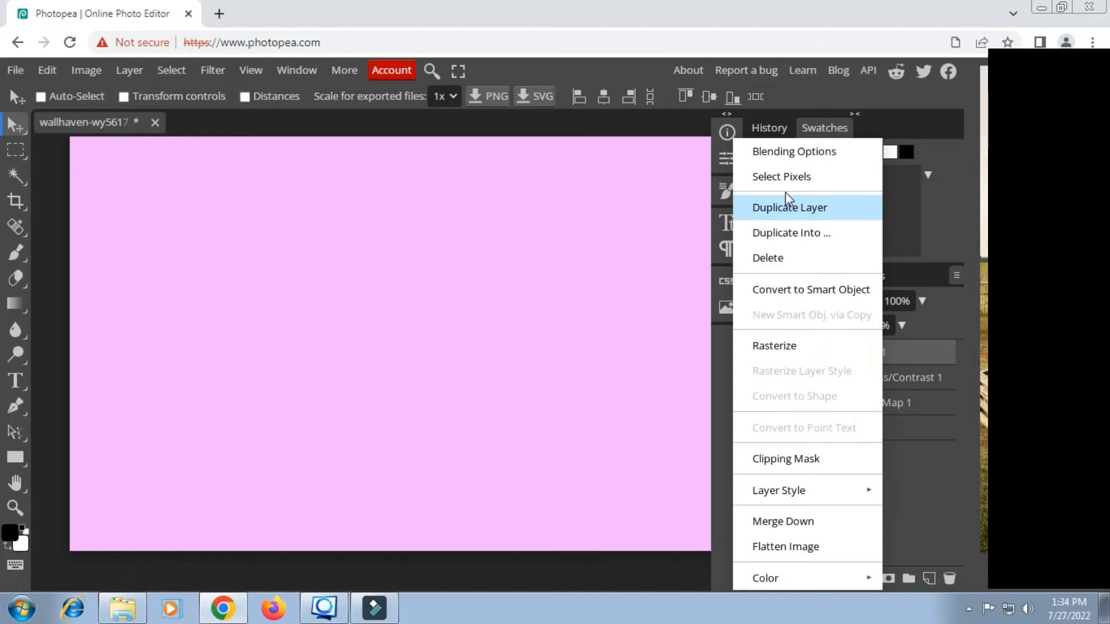
pyautogui.click(783, 151)
pyautogui.moveTo(434, 187); pyautogui.dragTo(855, 165)
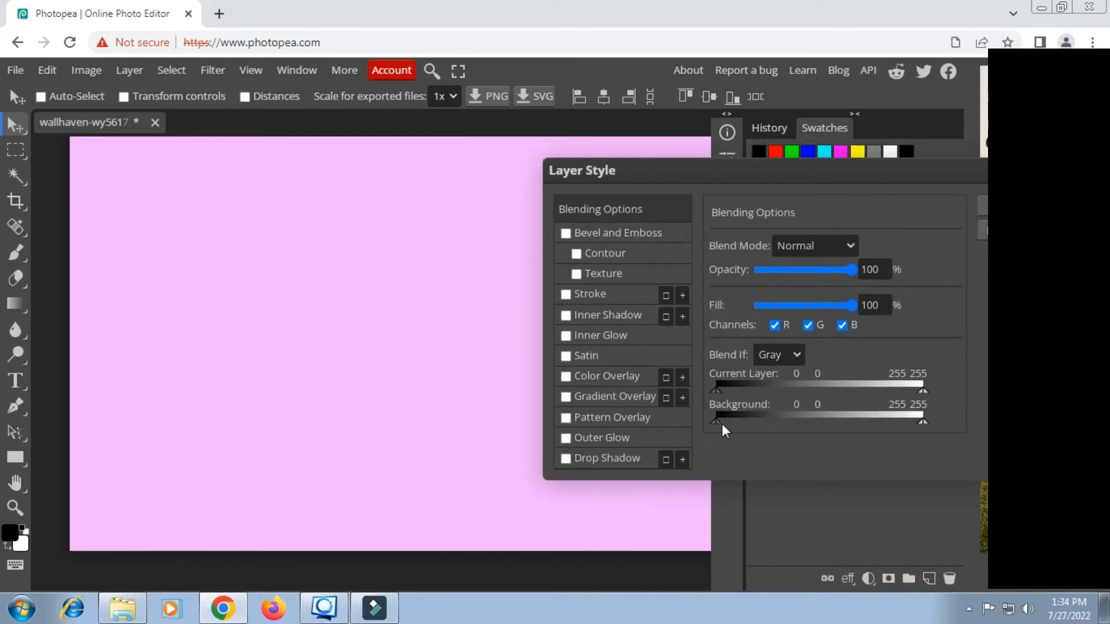
pyautogui.moveTo(723, 424); pyautogui.dragTo(759, 426)
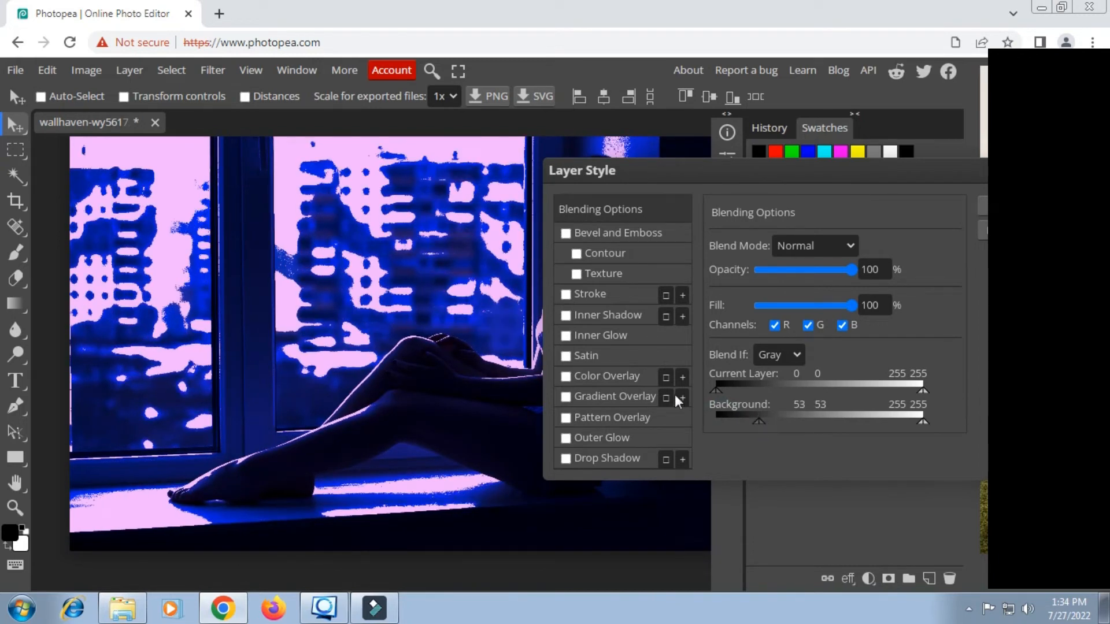
pyautogui.moveTo(476, 312); pyautogui.dragTo(351, 298)
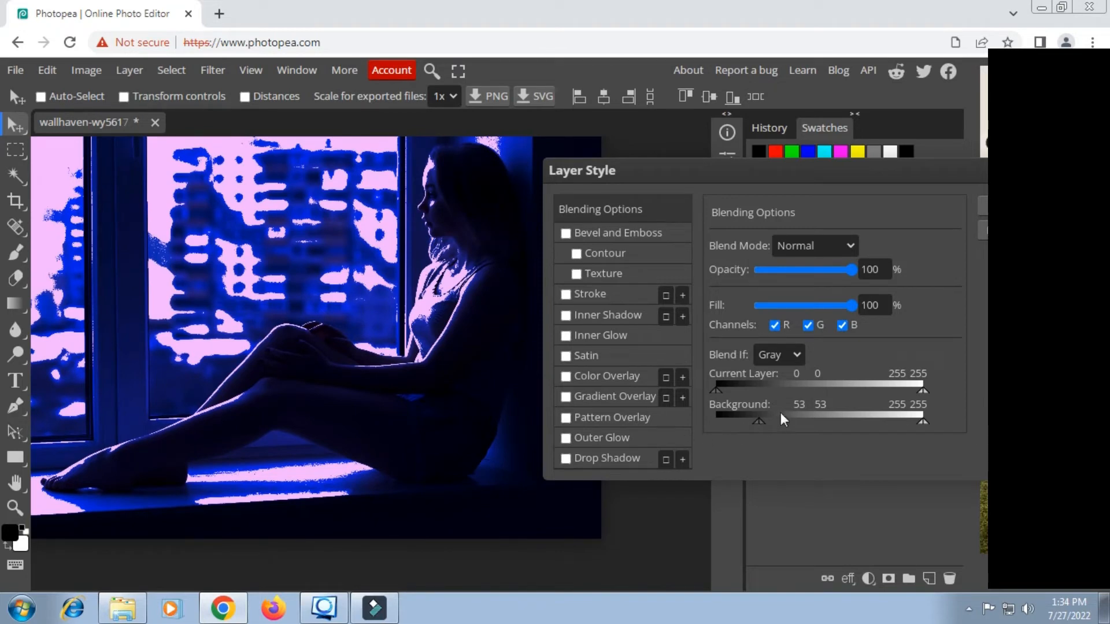
# - Split the color fill's Background Blend If black point into 62 and 133 with the Alt modifier, and apply the layer style
pyautogui.click(15, 565)
pyautogui.click(88, 540)
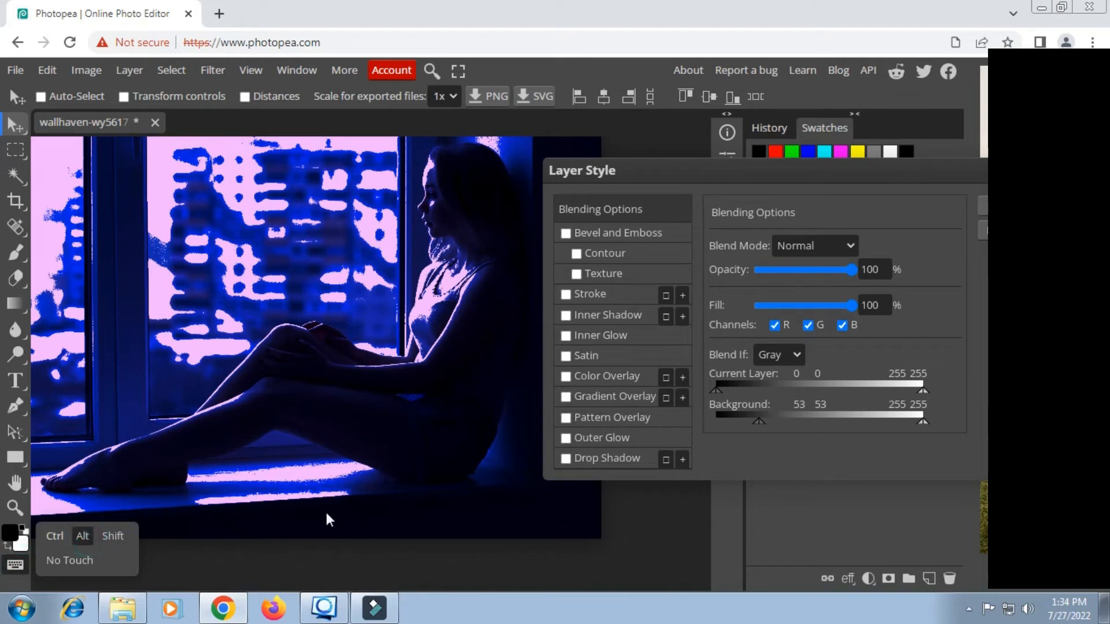
pyautogui.click(772, 427)
pyautogui.click(767, 423)
pyautogui.click(766, 425)
pyautogui.moveTo(766, 426); pyautogui.dragTo(824, 431)
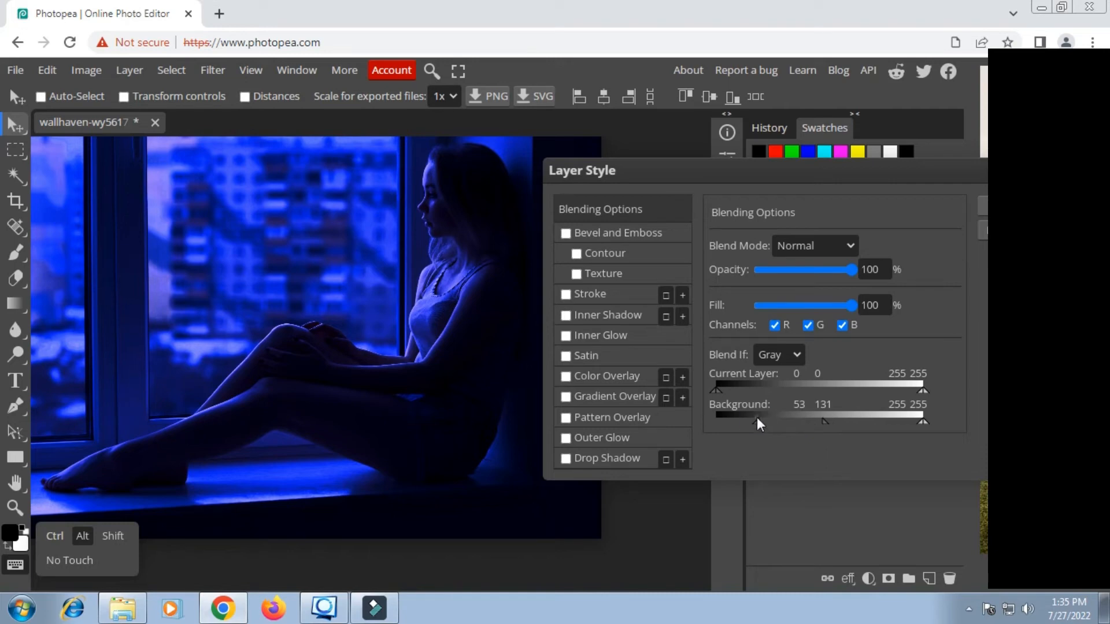
pyautogui.moveTo(760, 425); pyautogui.dragTo(769, 426)
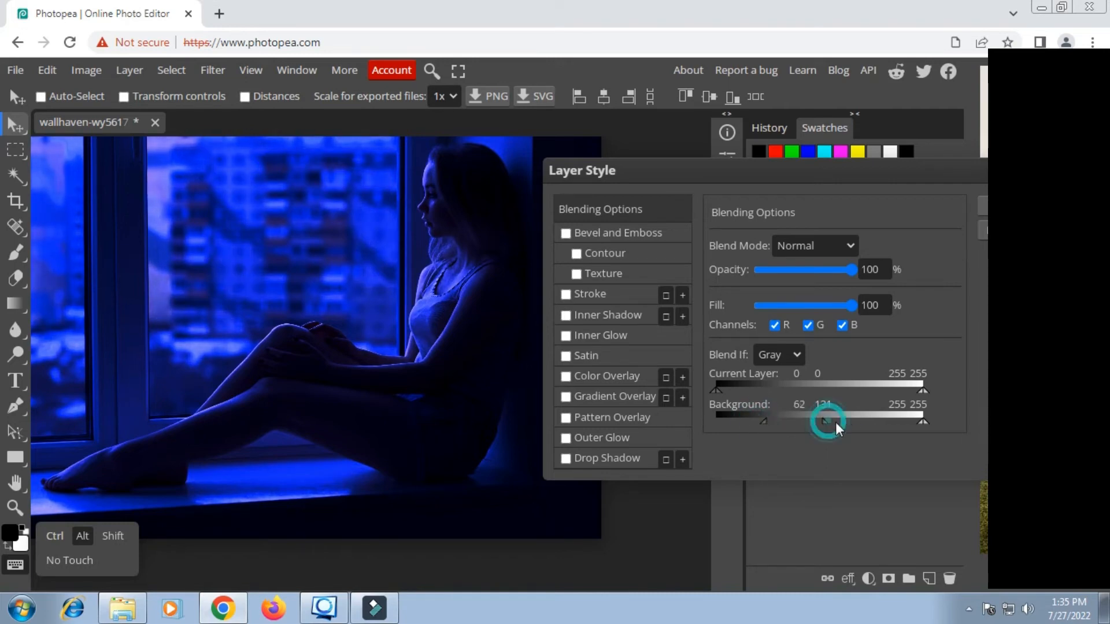
pyautogui.moveTo(826, 423)
pyautogui.mouseDown()
pyautogui.moveTo(841, 430)
pyautogui.moveTo(826, 428)
pyautogui.mouseUp()
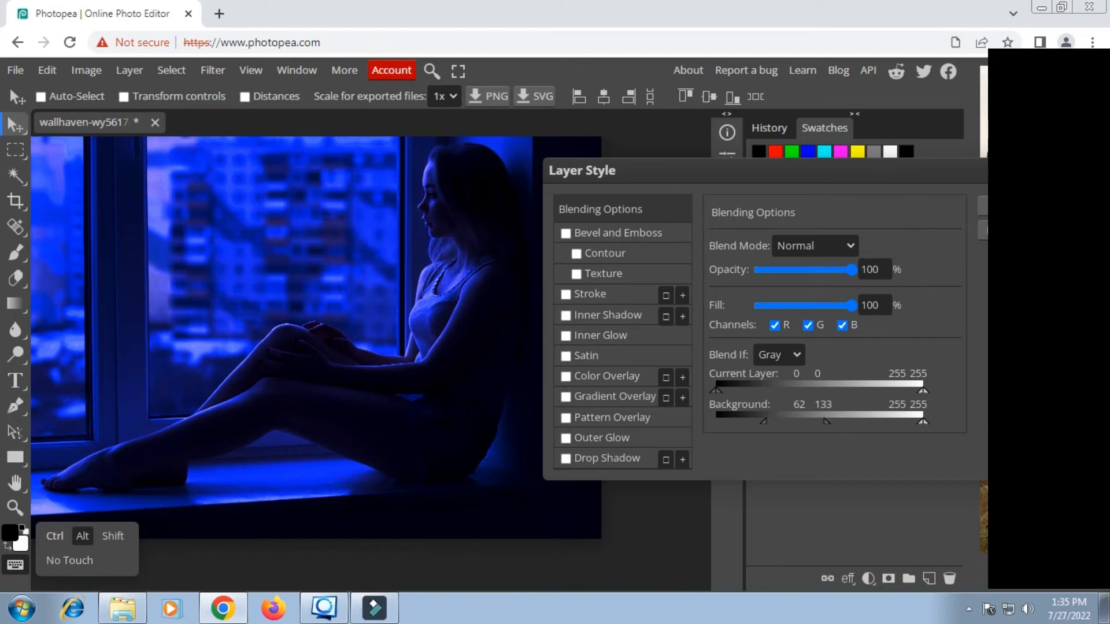
pyautogui.click(983, 206)
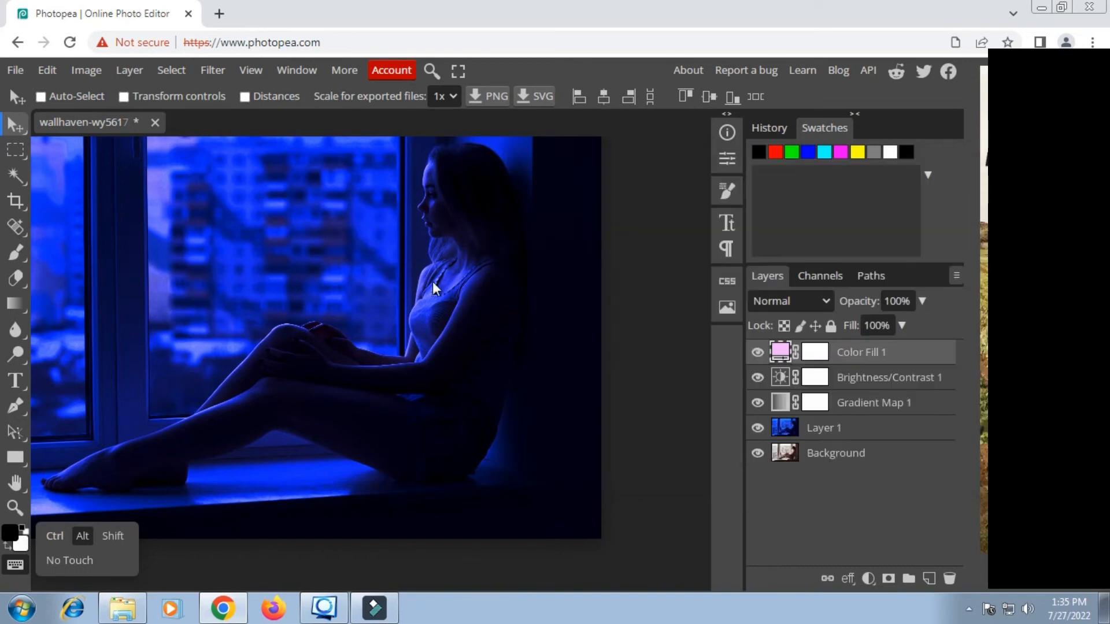
# - Isolate and restore the color fill layer, then release the Alt modifier and toggle the layer's visibility to compare
pyautogui.keyDown('alt'); pyautogui.click(758, 354); pyautogui.keyUp('alt')
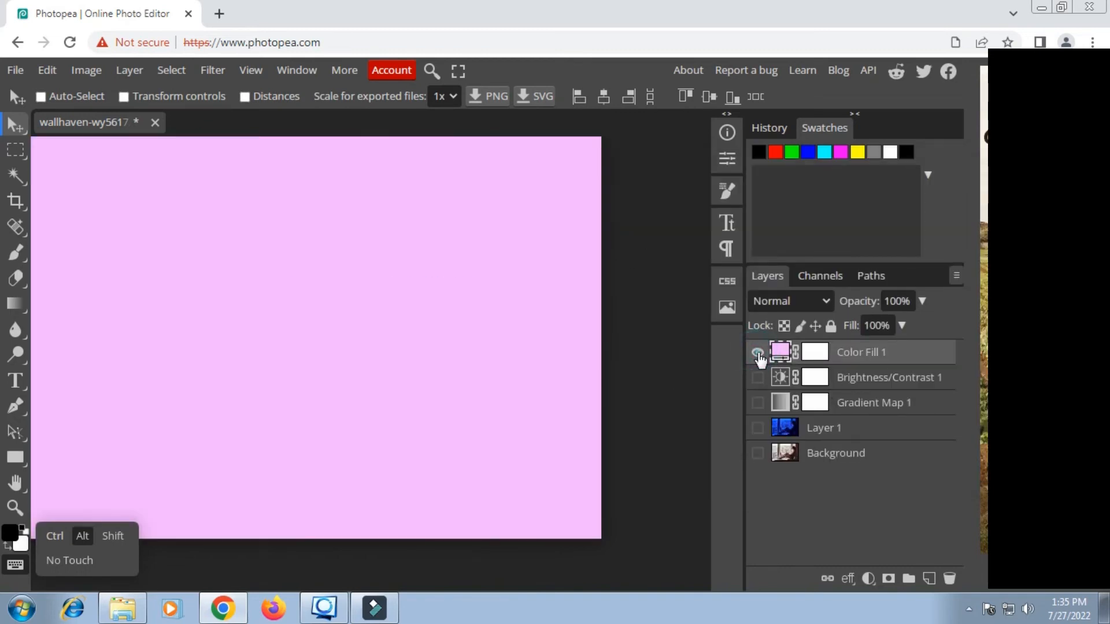
pyautogui.keyDown('alt'); pyautogui.click(758, 354); pyautogui.keyUp('alt')
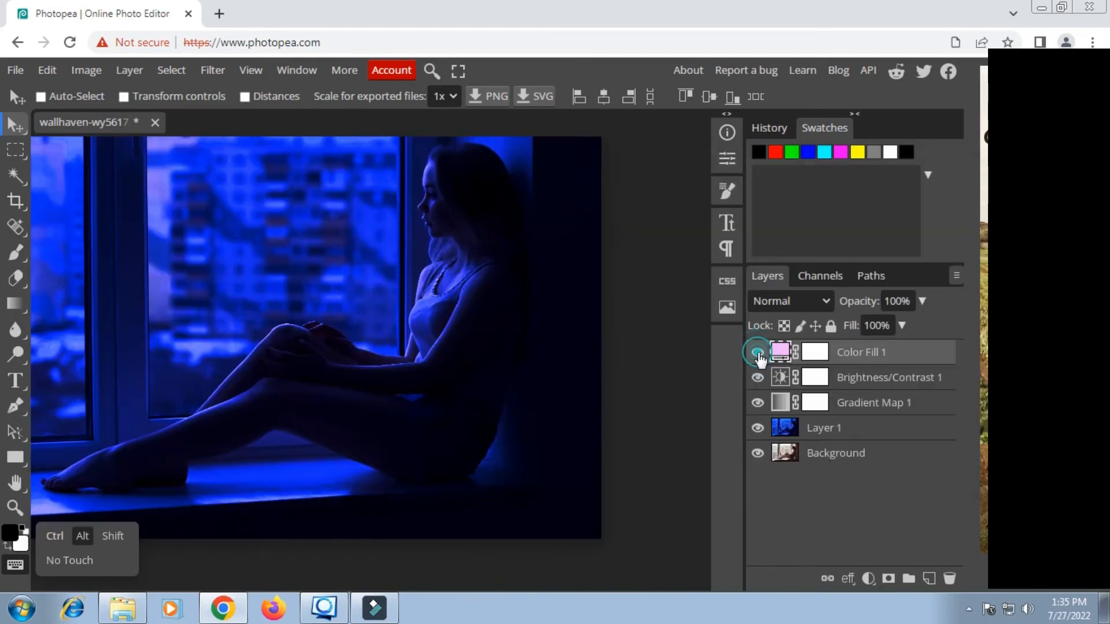
pyautogui.click(82, 536)
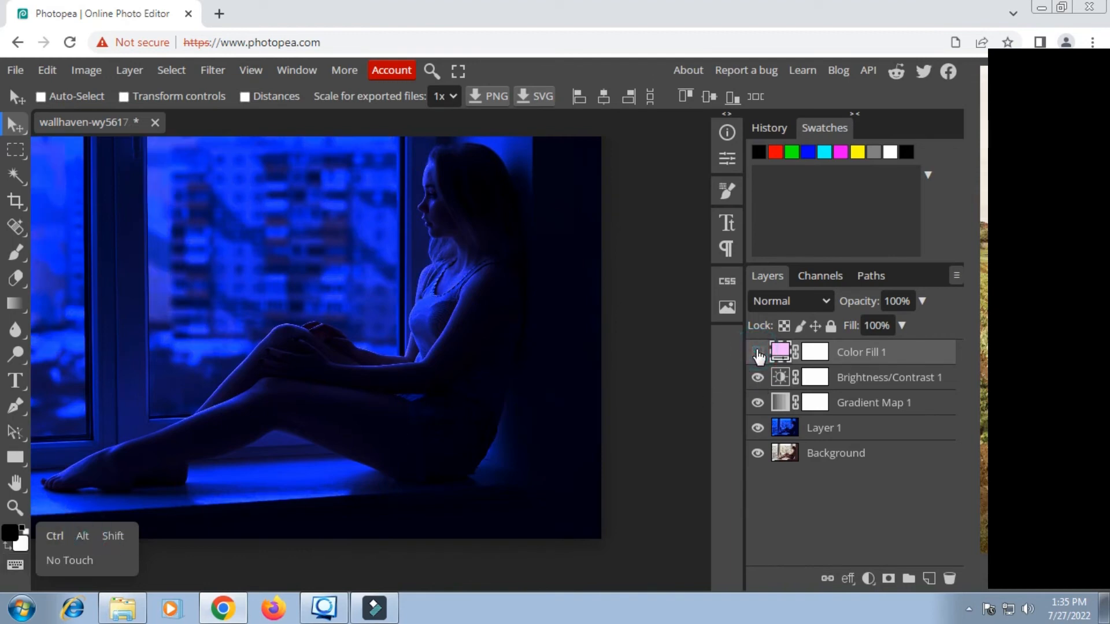
# - Set the color fill layer's blend mode to Overlay and toggle its visibility to check the effect on the photo
pyautogui.click(823, 306)
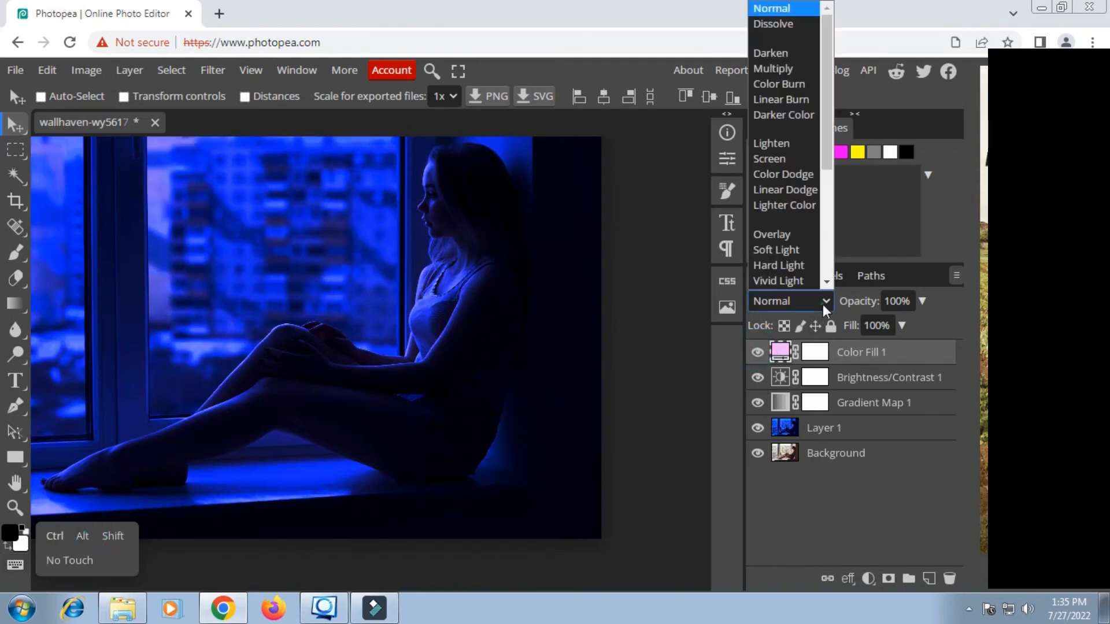
pyautogui.click(795, 237)
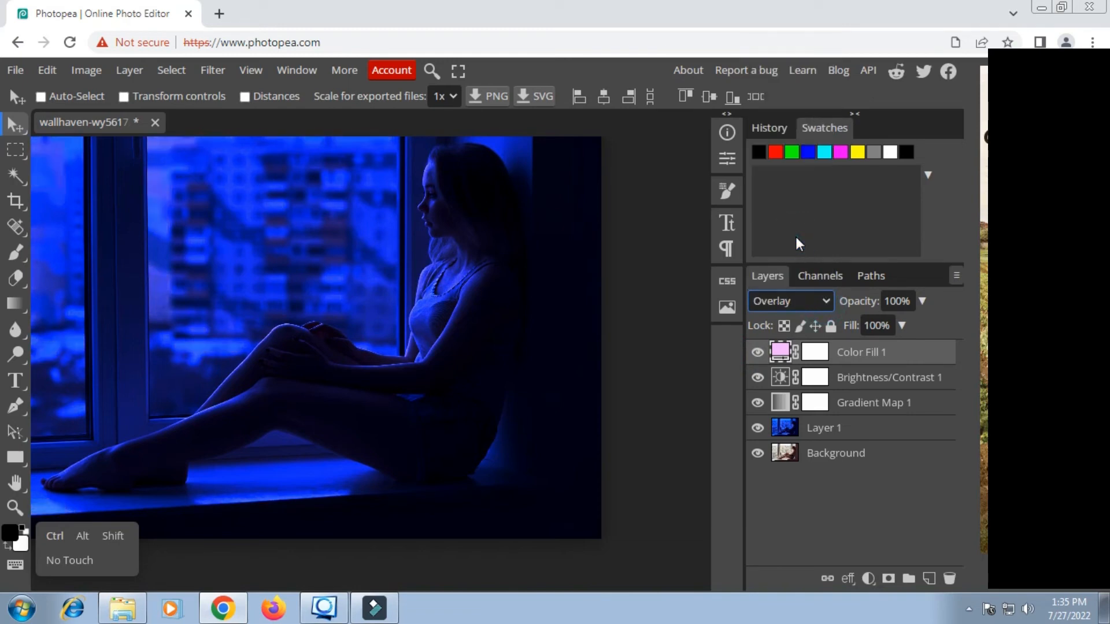
pyautogui.click(757, 354)
pyautogui.moveTo(312, 292); pyautogui.dragTo(488, 332)
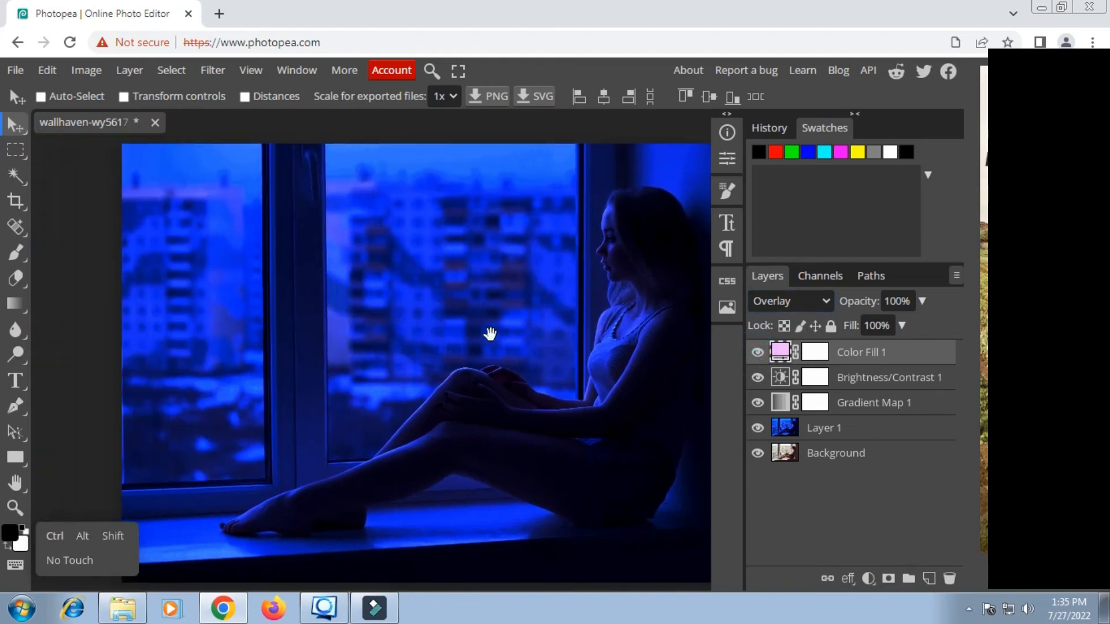
pyautogui.scroll(-3, 497, 316)
pyautogui.scroll(3, 565, 379)
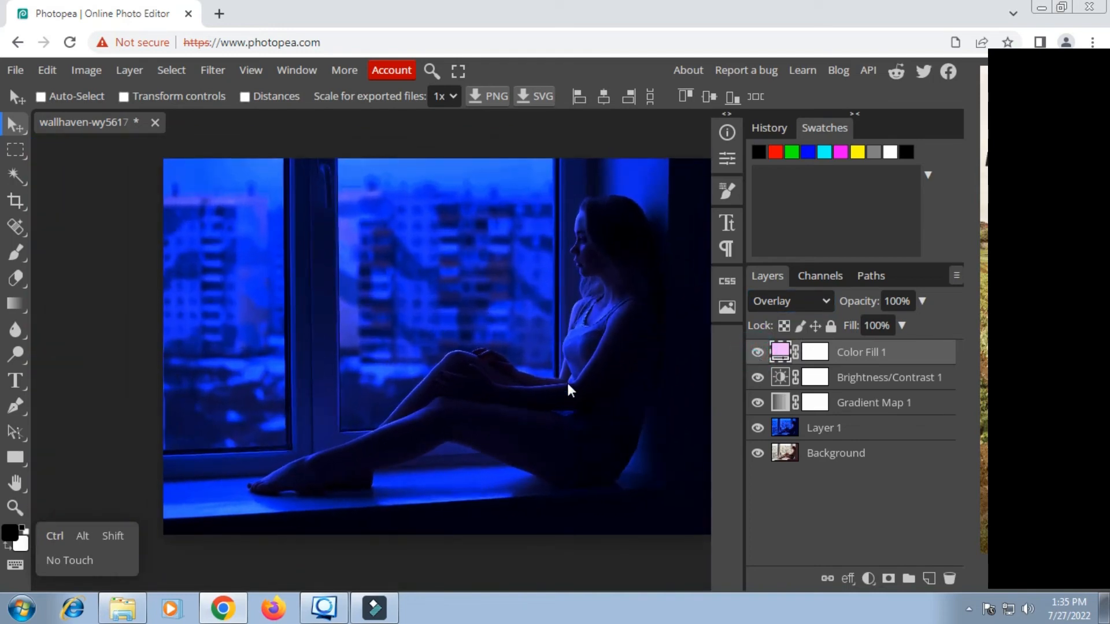
# - Set the brightness of the Brightness/Contrast adjustment layer to -68
pyautogui.click(785, 387)
pyautogui.click(727, 160)
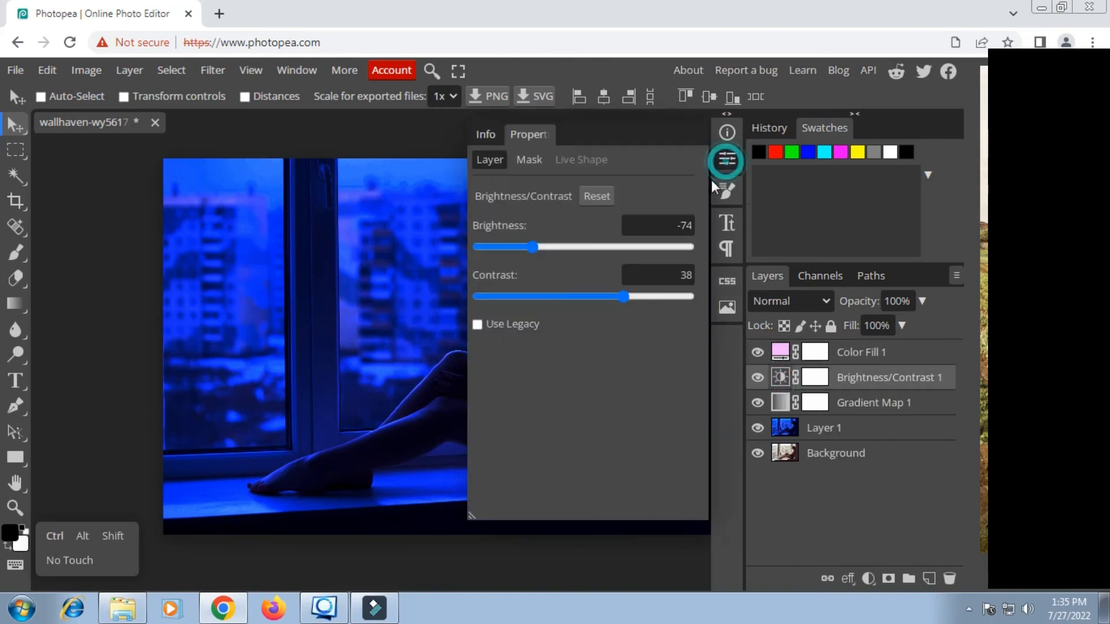
pyautogui.click(546, 248)
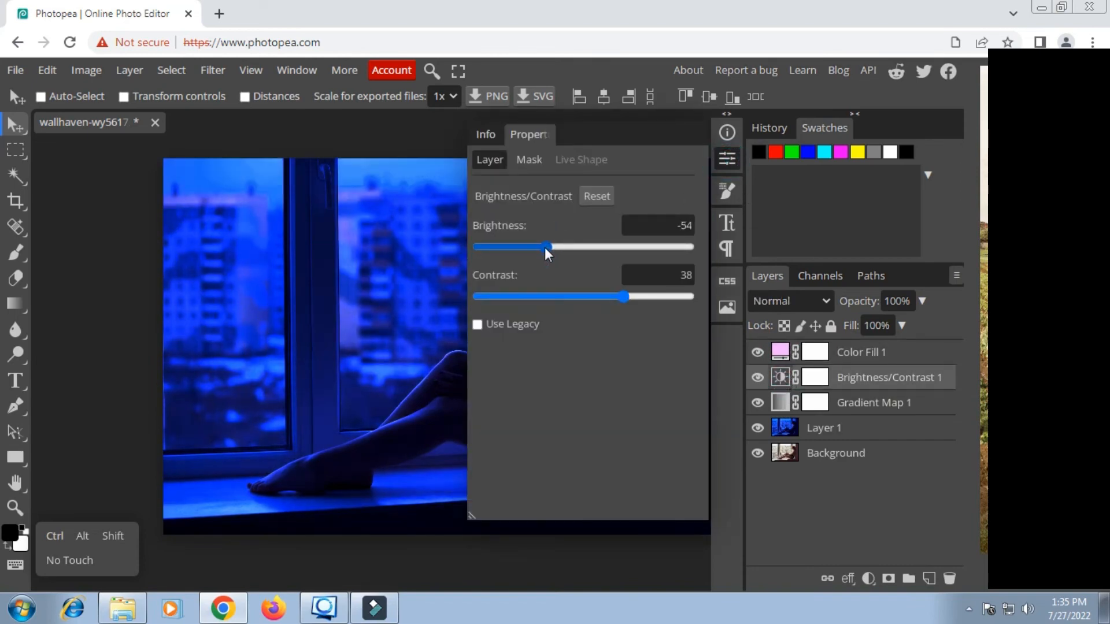
pyautogui.click(537, 246)
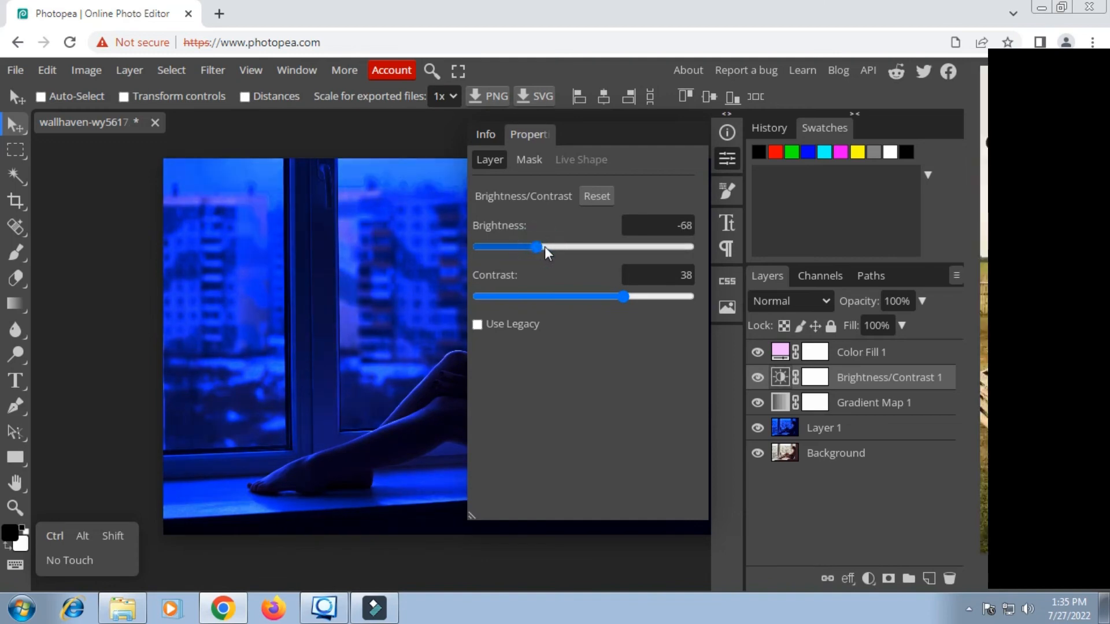
pyautogui.click(727, 159)
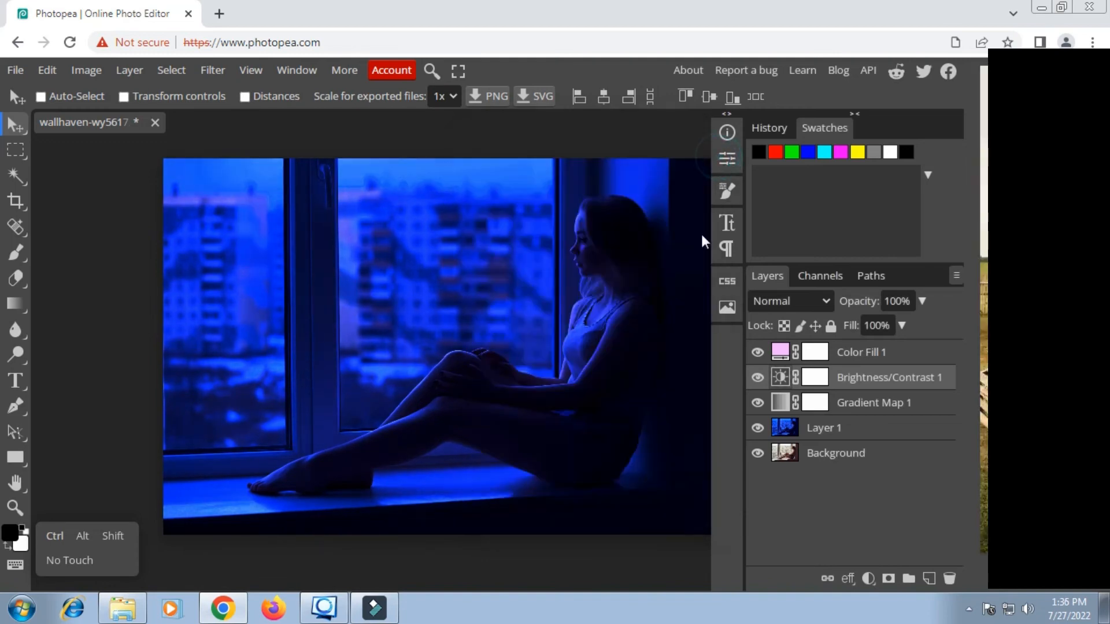
# - Group the four layers above the background into a folder and toggle its visibility to compare with the original photo
pyautogui.click(855, 355)
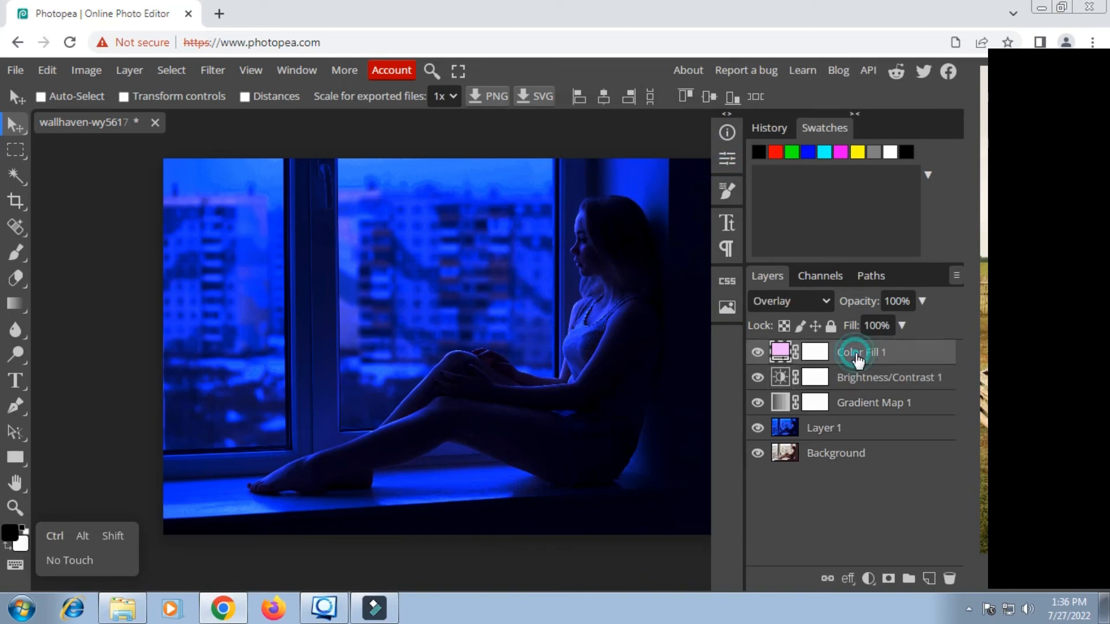
pyautogui.click(124, 540)
pyautogui.click(883, 434)
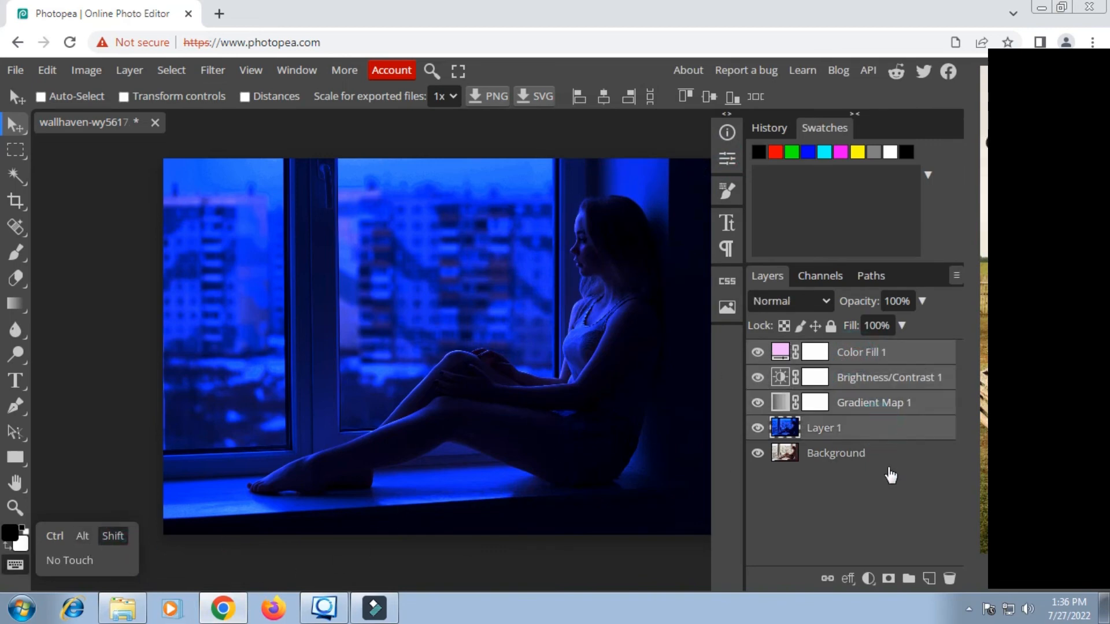
pyautogui.click(115, 536)
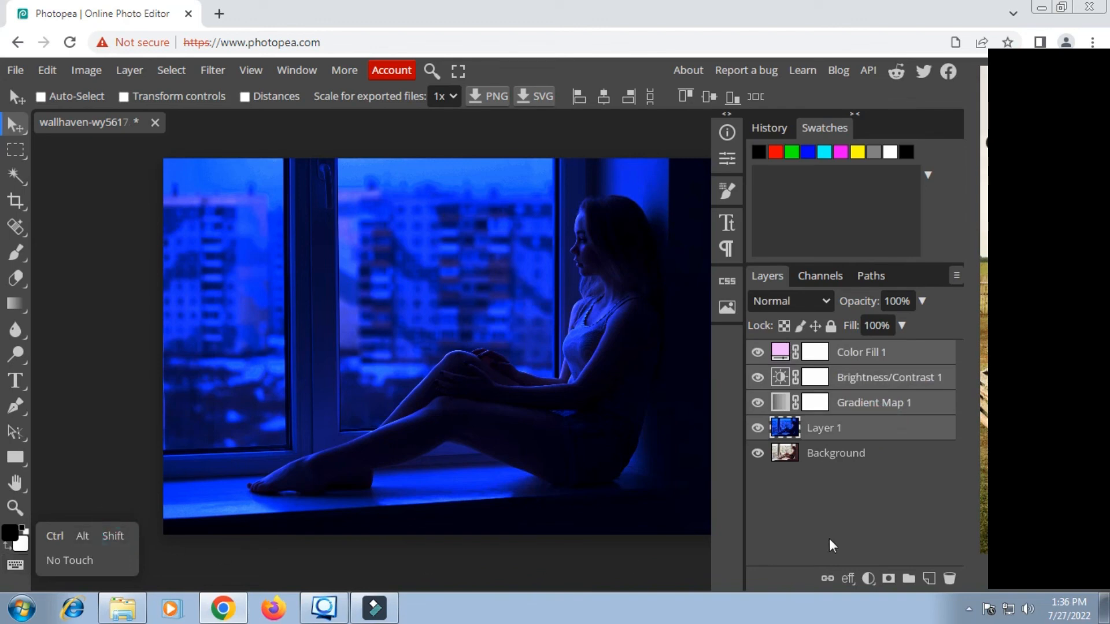
pyautogui.click(910, 575)
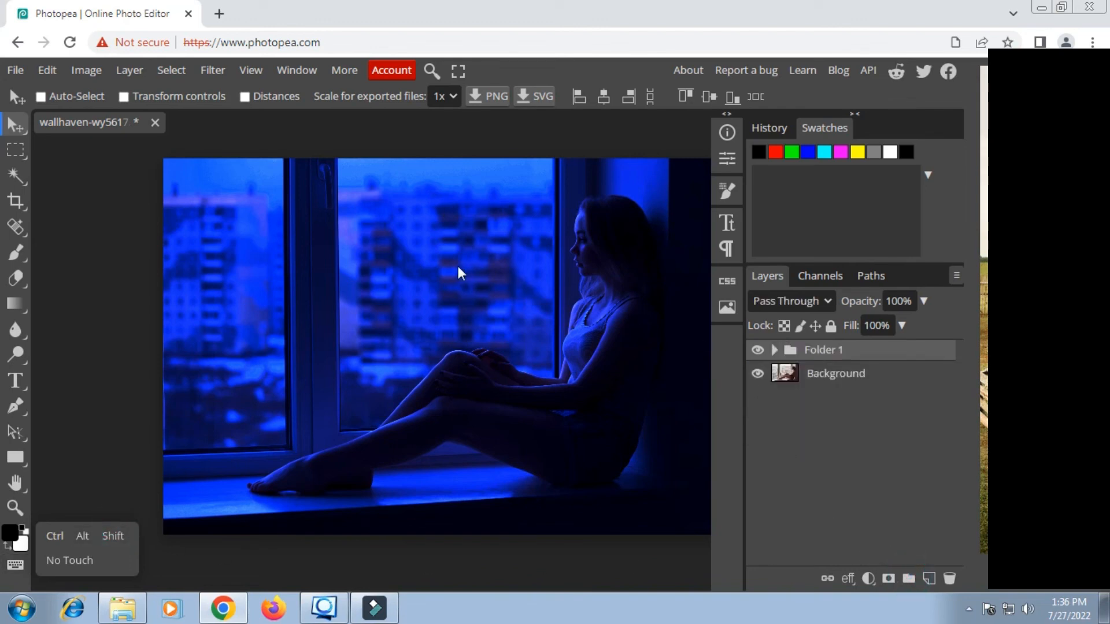
pyautogui.click(757, 351)
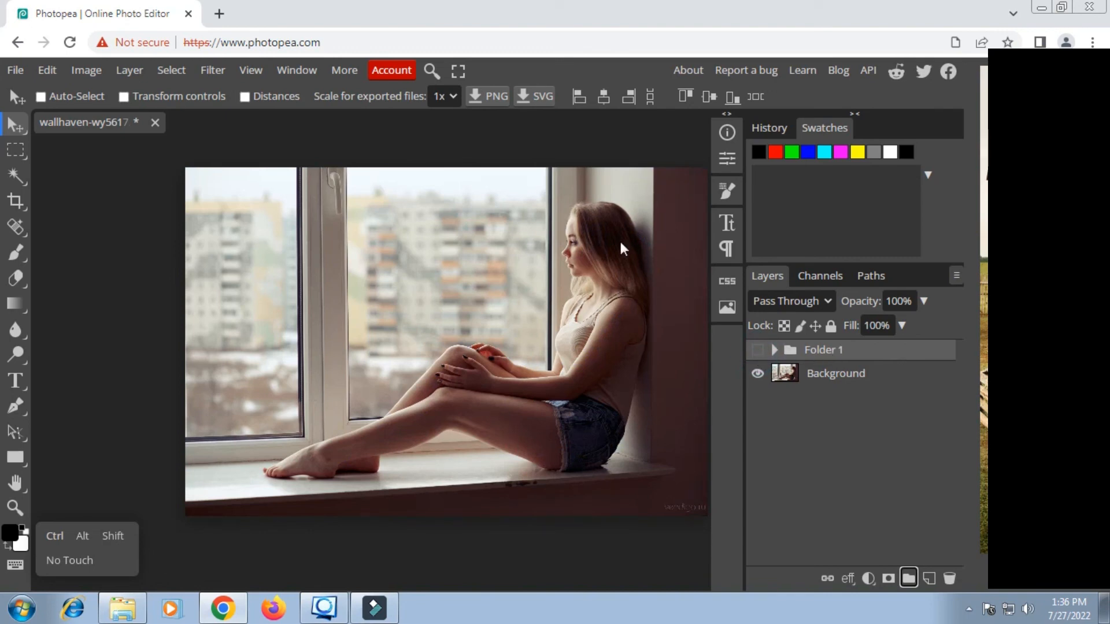
pyautogui.click(757, 349)
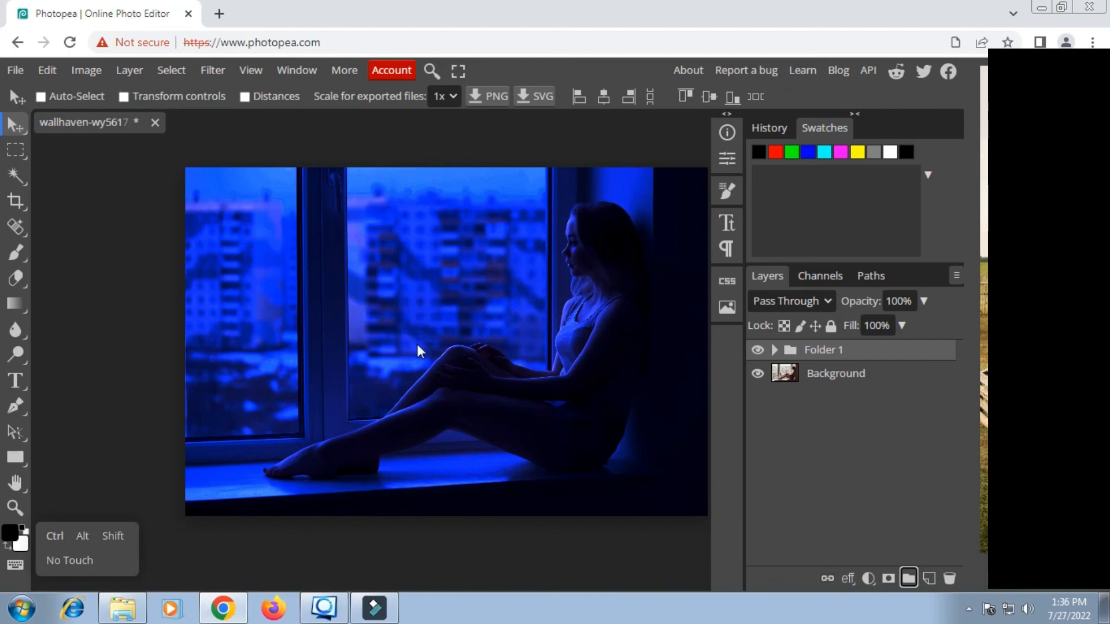
# - Export the image as a 3000 x 2000 px JPG at 100% quality and save it
pyautogui.click(10, 70)
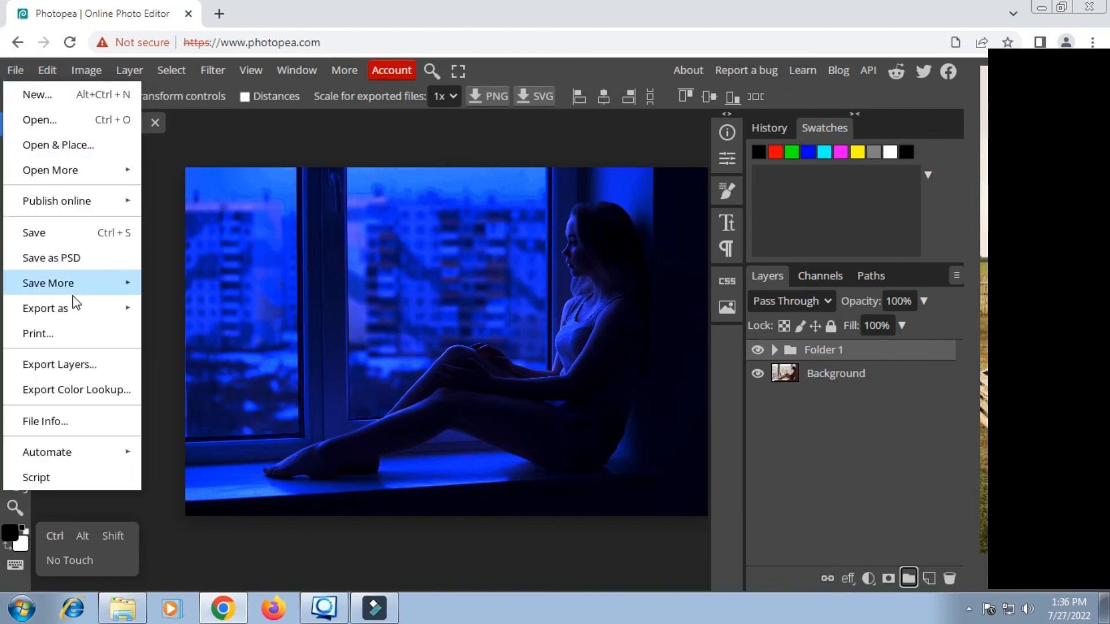
pyautogui.moveTo(75, 308)
pyautogui.click(188, 330)
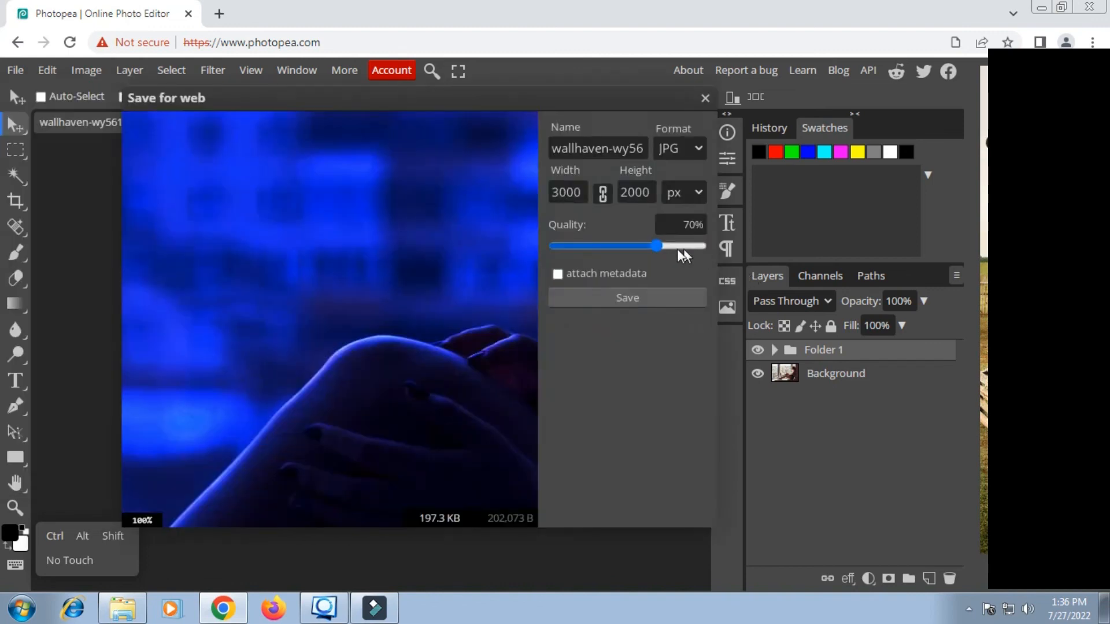
pyautogui.moveTo(666, 246); pyautogui.dragTo(723, 255)
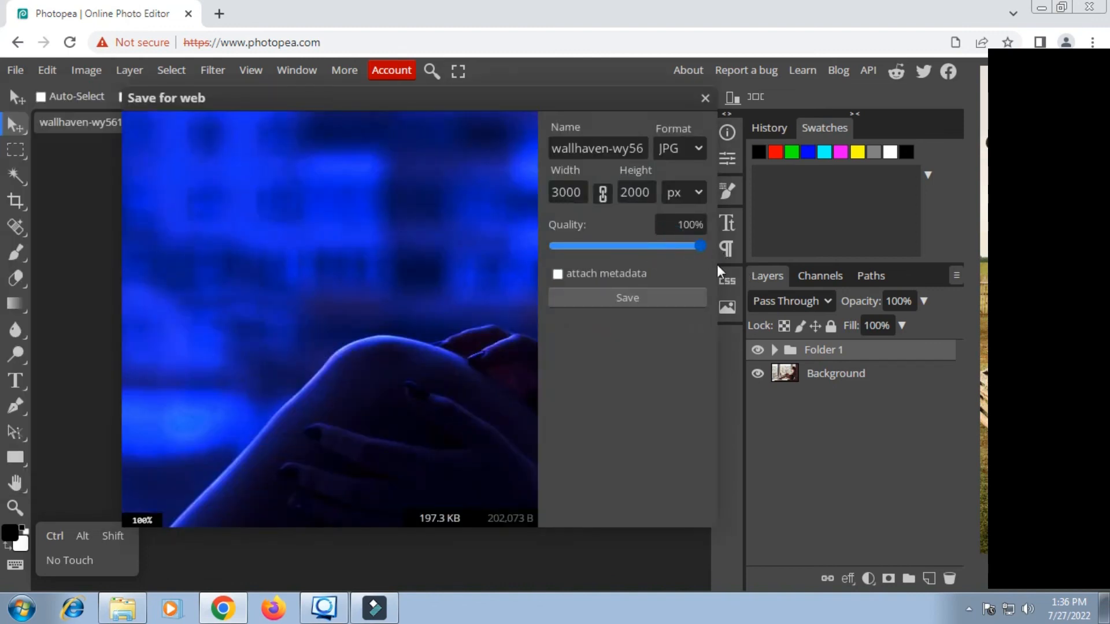
pyautogui.click(639, 299)
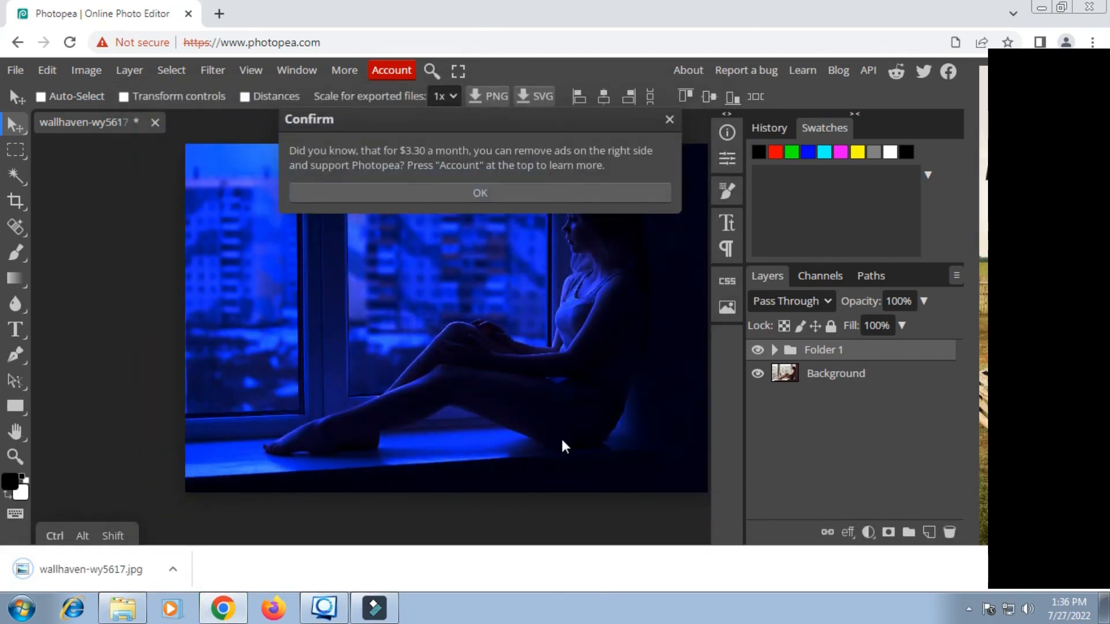